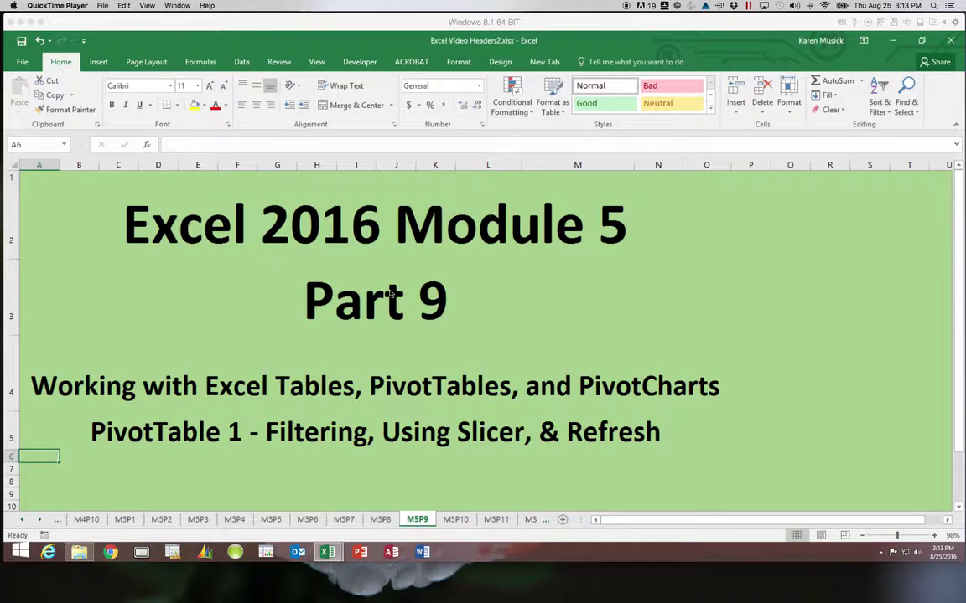
Switch from the title-slide workbook to June.xlsx using the Excel taskbar preview
{"action": "left_click", "coordinate": [328, 554]}
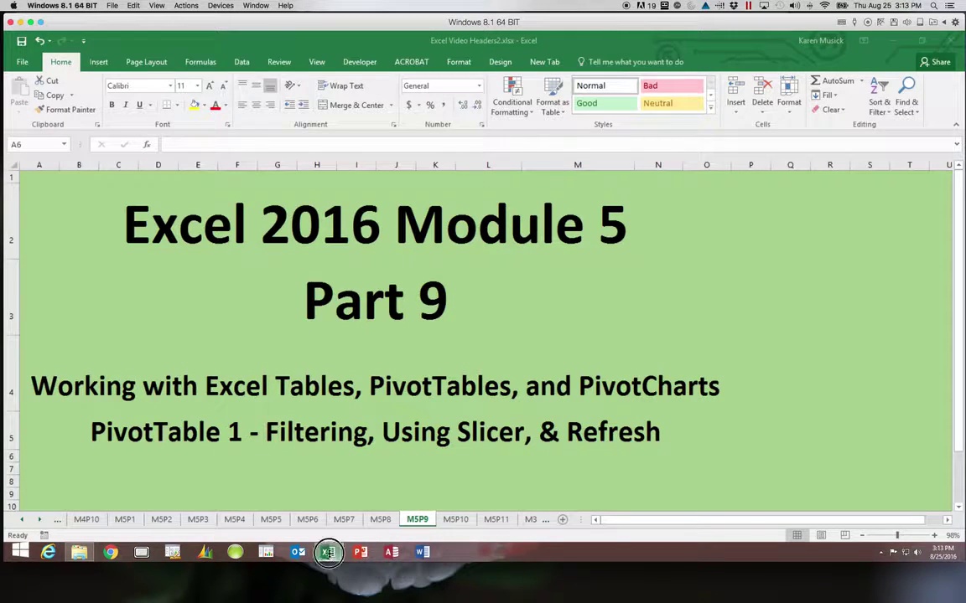
{"action": "left_click", "coordinate": [329, 555]}
{"action": "left_click", "coordinate": [371, 499]}
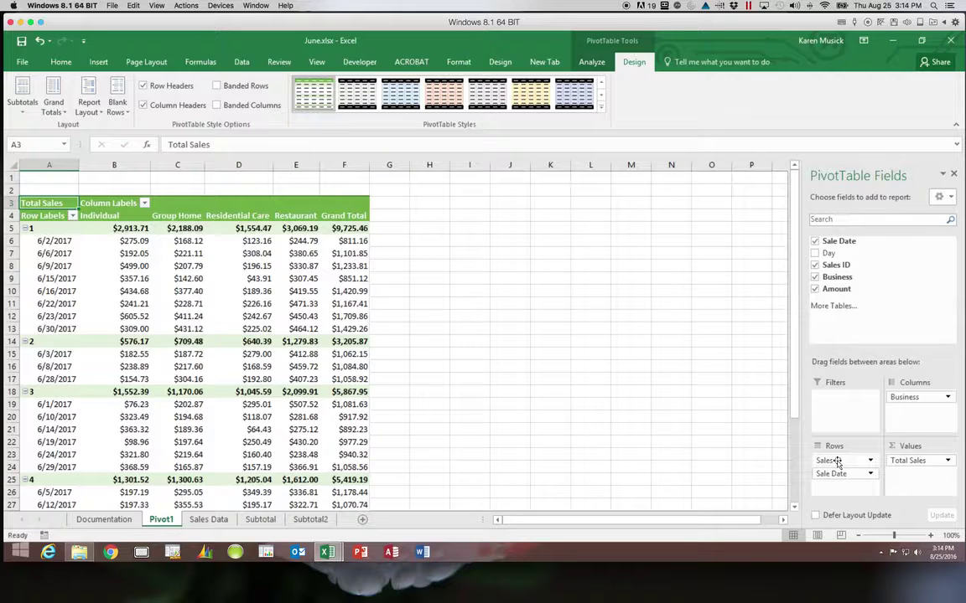
Move the Sales ID field from the Rows area into the Filters area
{"action": "left_click", "coordinate": [837, 461]}
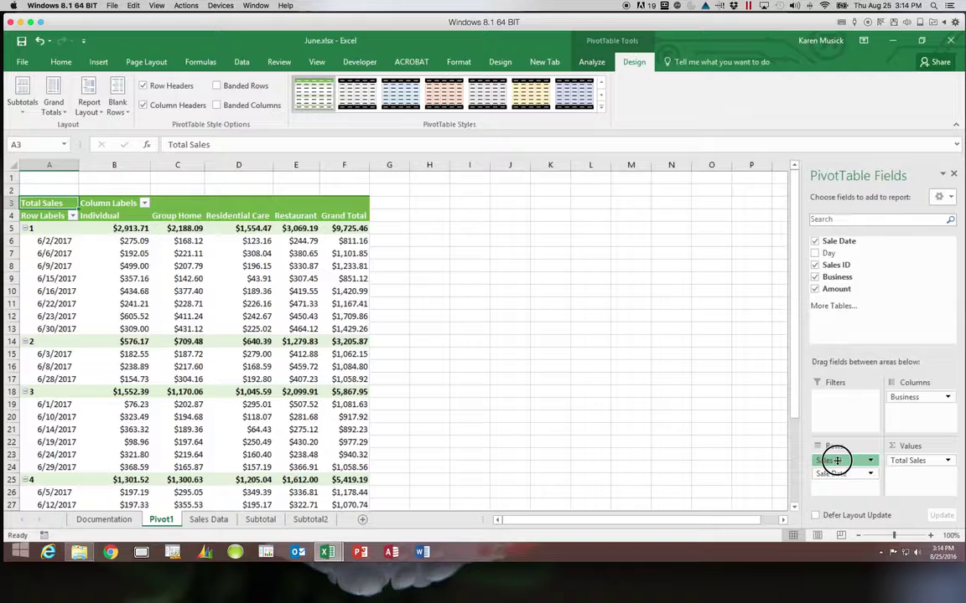
{"action": "left_click_drag", "start_coordinate": [837, 461], "coordinate": [841, 412]}
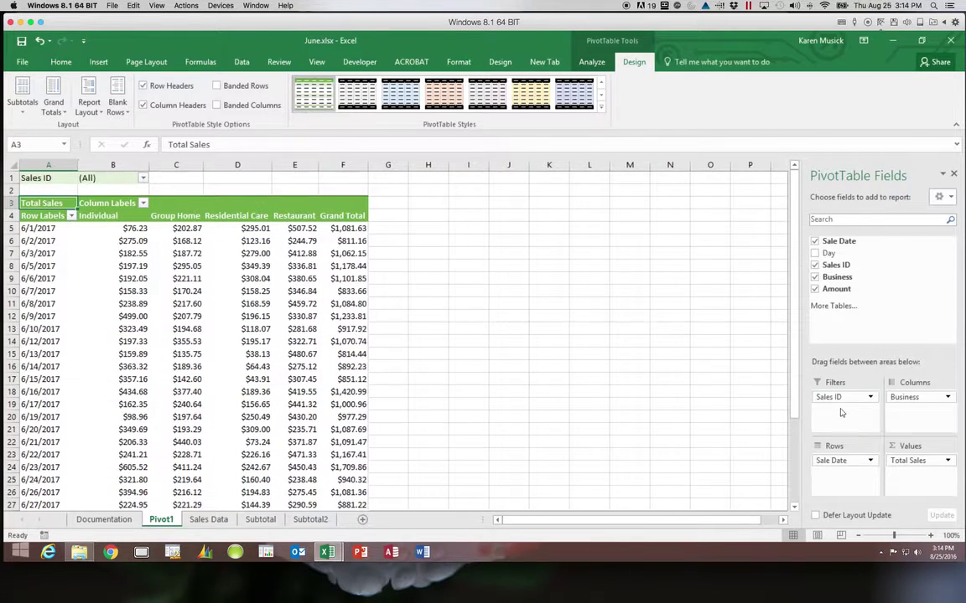
Filter the Sales ID report filter to 1, then switch it to Sales ID 2
{"action": "left_click", "coordinate": [144, 180]}
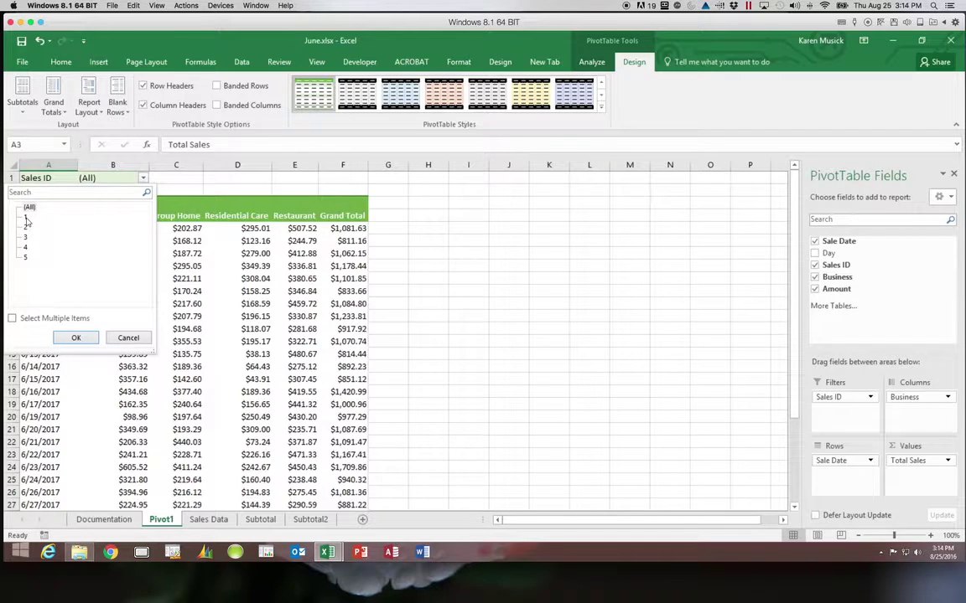
{"action": "left_click", "coordinate": [25, 218]}
{"action": "left_click", "coordinate": [75, 339]}
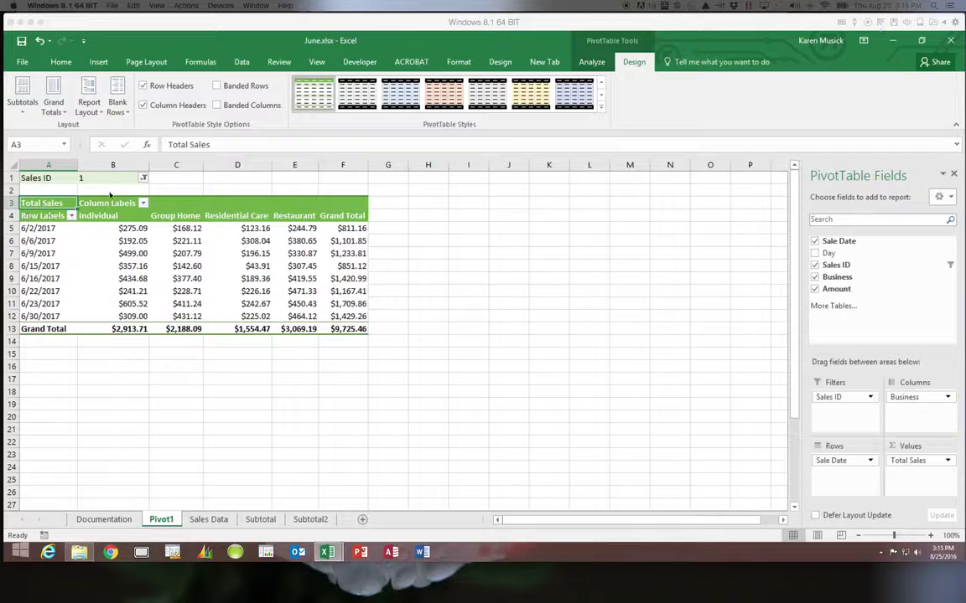
{"action": "left_click", "coordinate": [143, 178]}
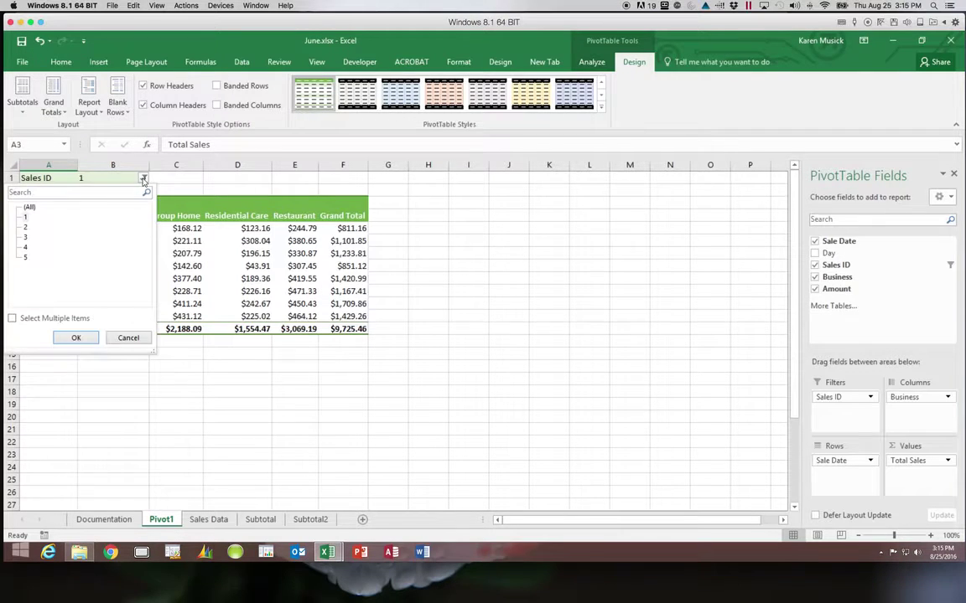
{"action": "left_click", "coordinate": [25, 227]}
{"action": "left_click", "coordinate": [81, 341]}
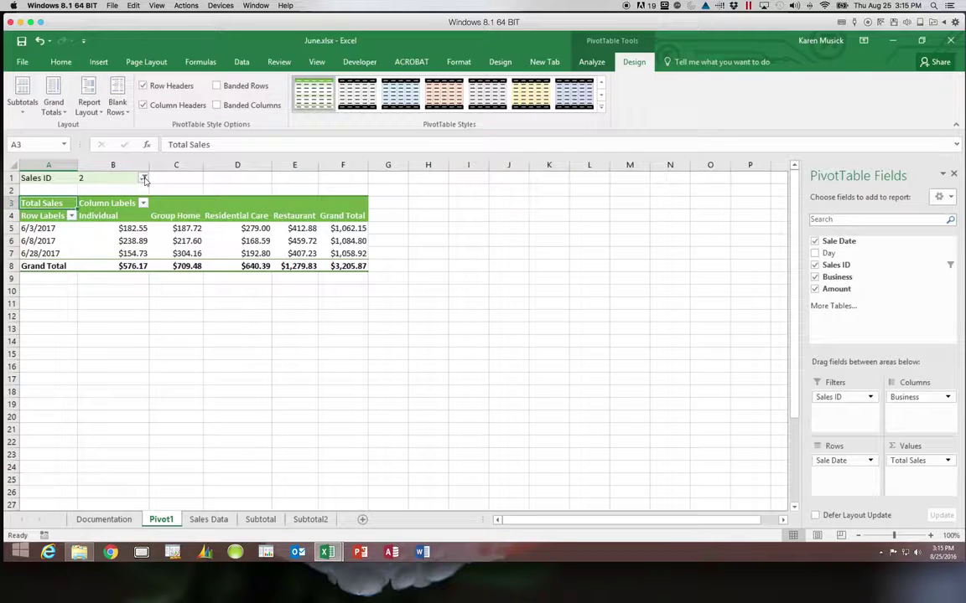
{"action": "left_click", "coordinate": [144, 179]}
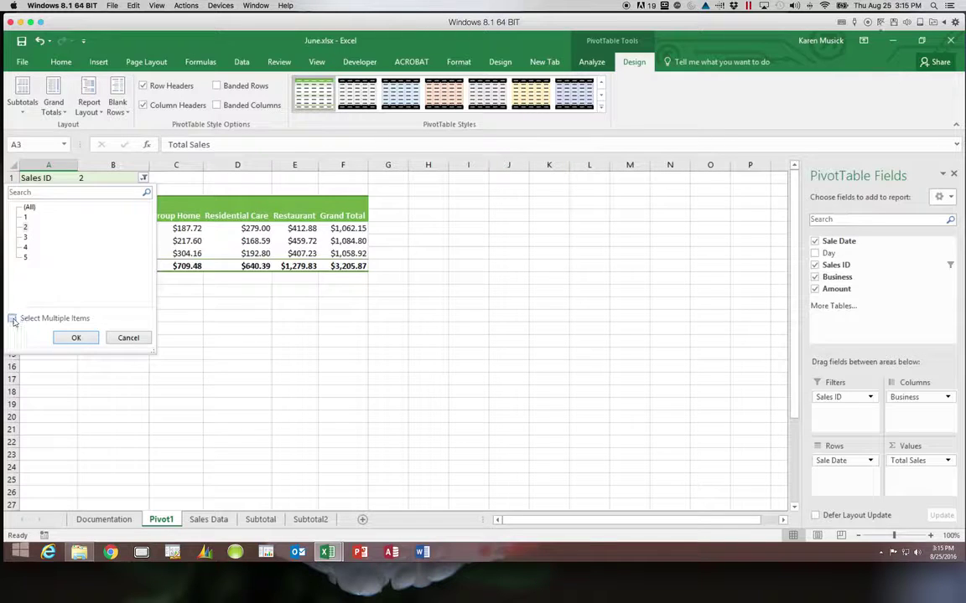
Enable Select Multiple Items, add Sales ID 5 alongside 2, then remove 5 again
{"action": "left_click", "coordinate": [12, 319]}
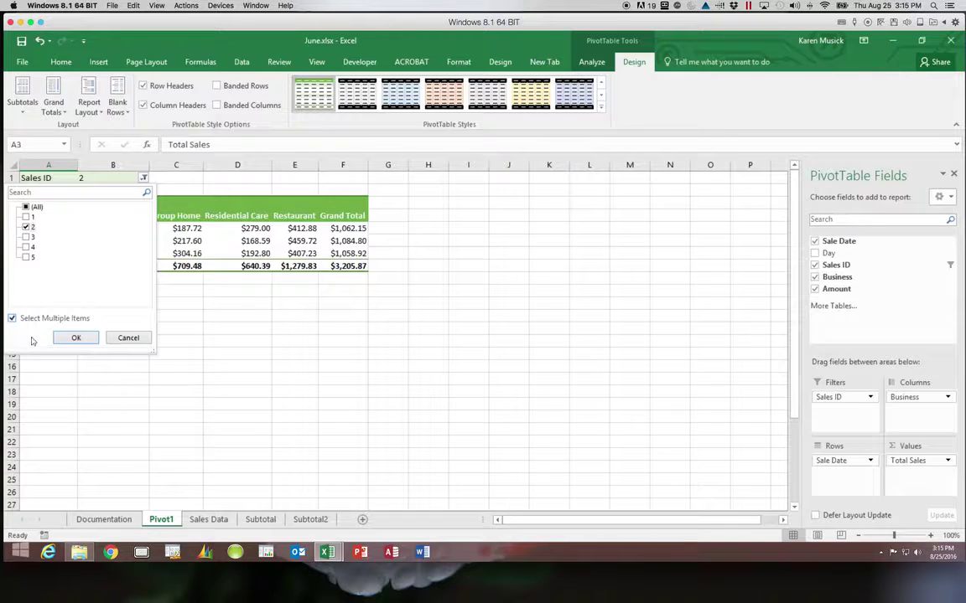
{"action": "left_click", "coordinate": [75, 339]}
{"action": "left_click", "coordinate": [27, 257]}
{"action": "left_click", "coordinate": [77, 338]}
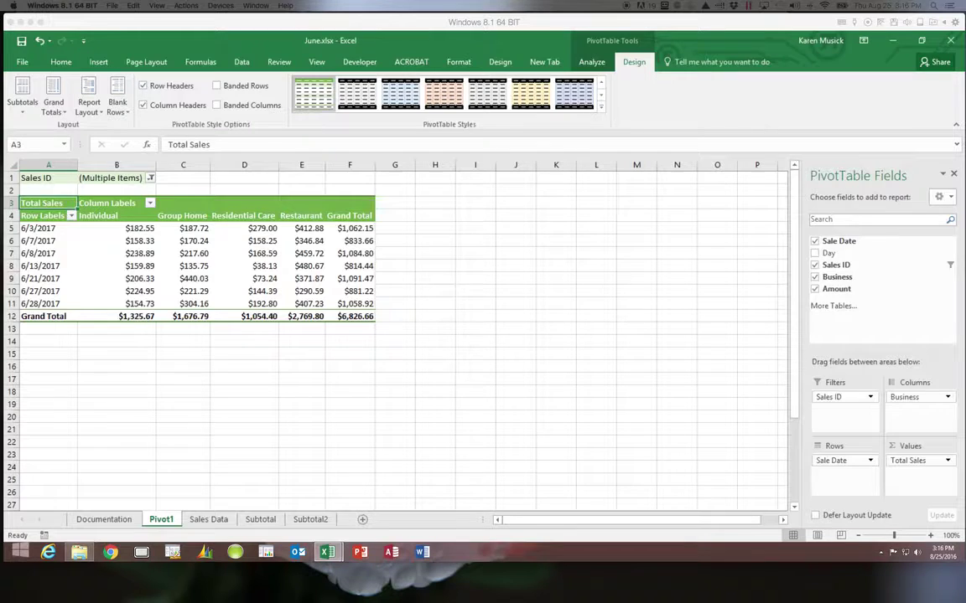
{"action": "left_click", "coordinate": [149, 178]}
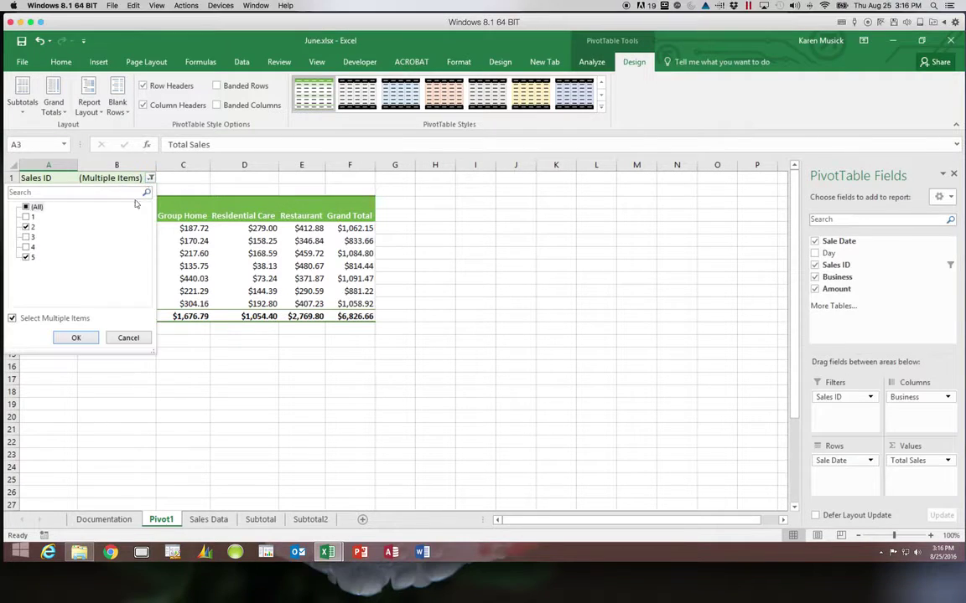
{"action": "left_click", "coordinate": [26, 257]}
{"action": "left_click", "coordinate": [91, 344]}
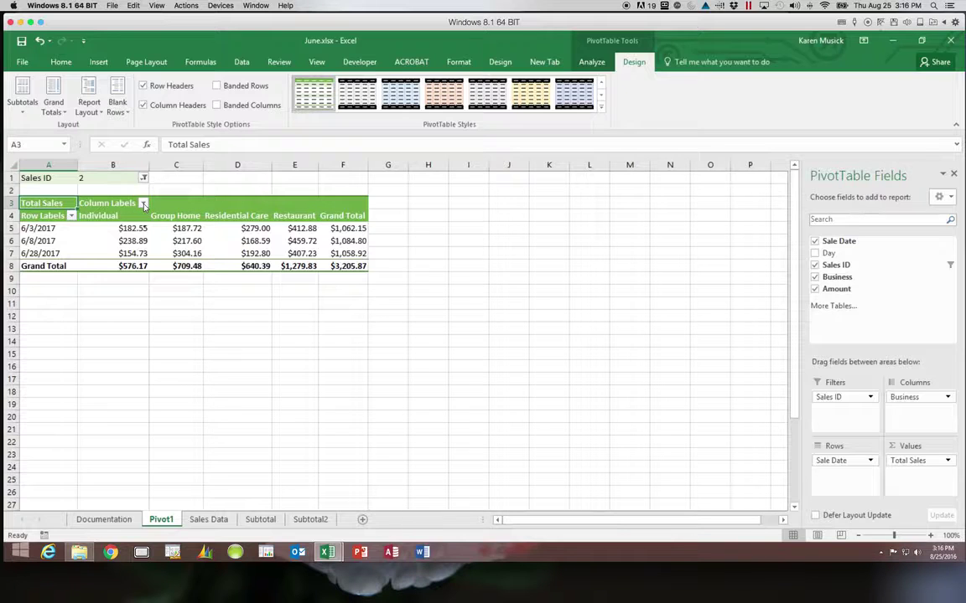
Uncheck Residential Care in the Column Labels filter, leaving Individual, Group Home and Restaurant
{"action": "scroll", "coordinate": [147, 204], "scroll_direction": "right", "scroll_amount": 2}
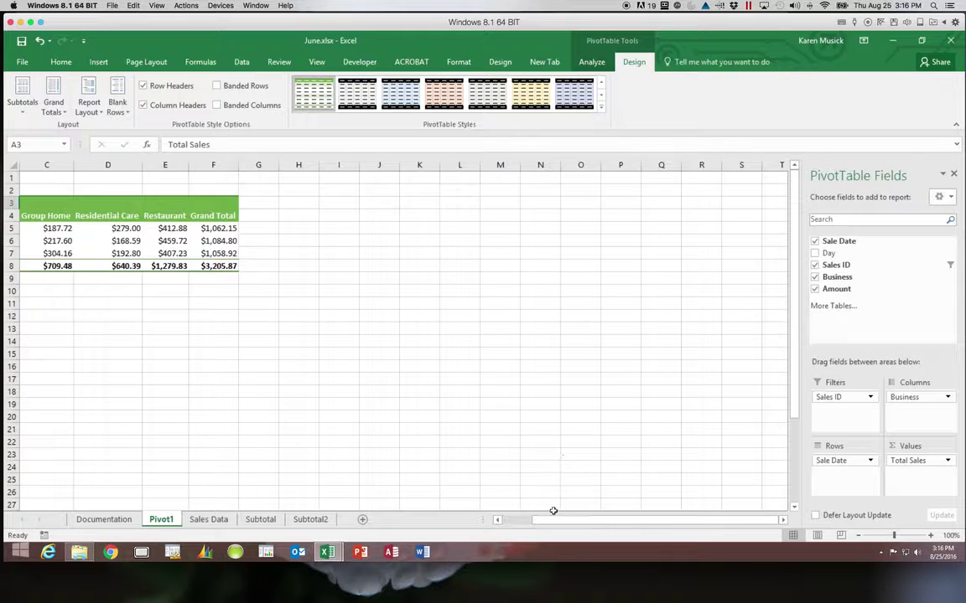
{"action": "left_click_drag", "start_coordinate": [554, 518], "coordinate": [500, 519]}
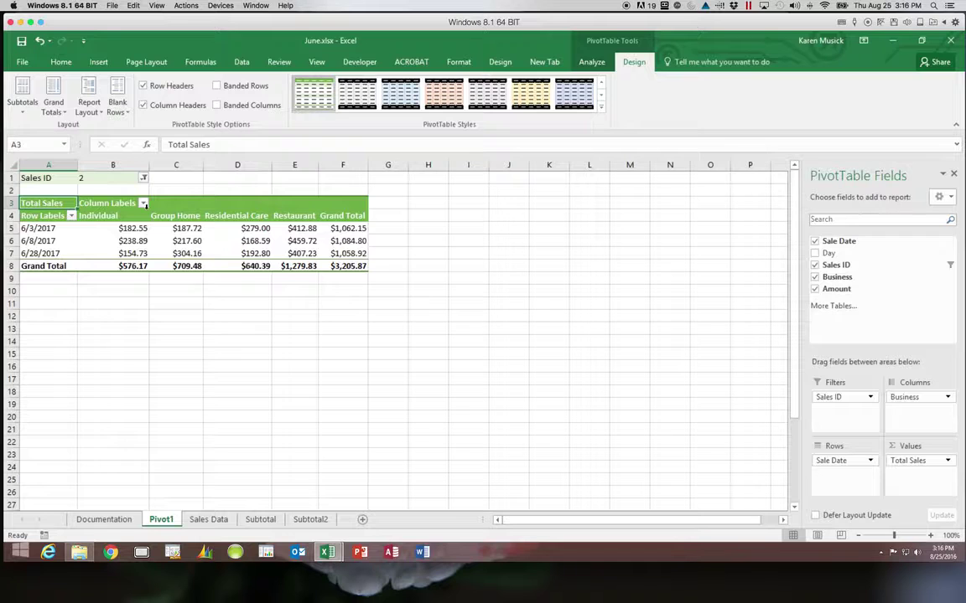
{"action": "left_click", "coordinate": [144, 204]}
{"action": "left_click", "coordinate": [143, 204]}
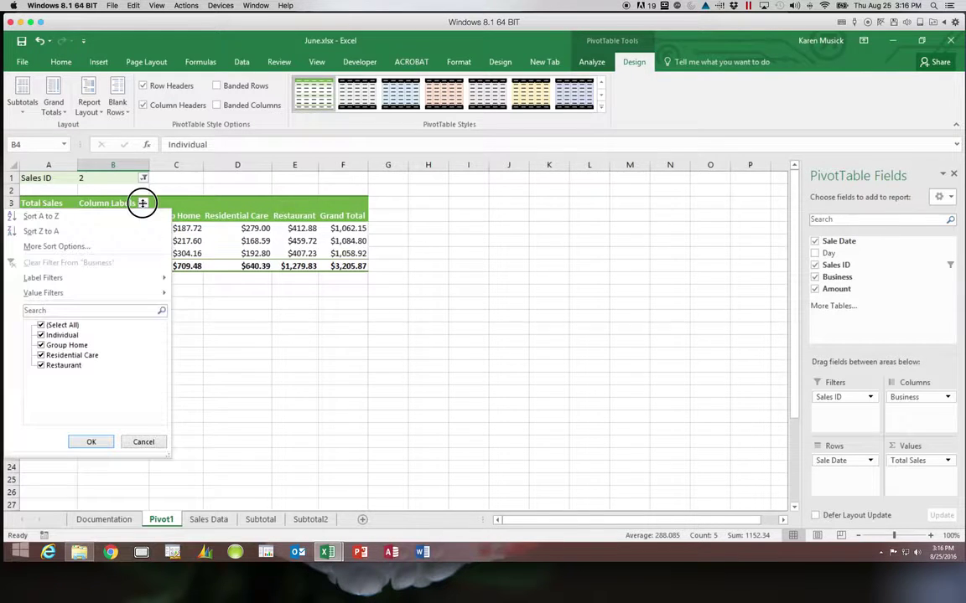
{"action": "left_click", "coordinate": [42, 357]}
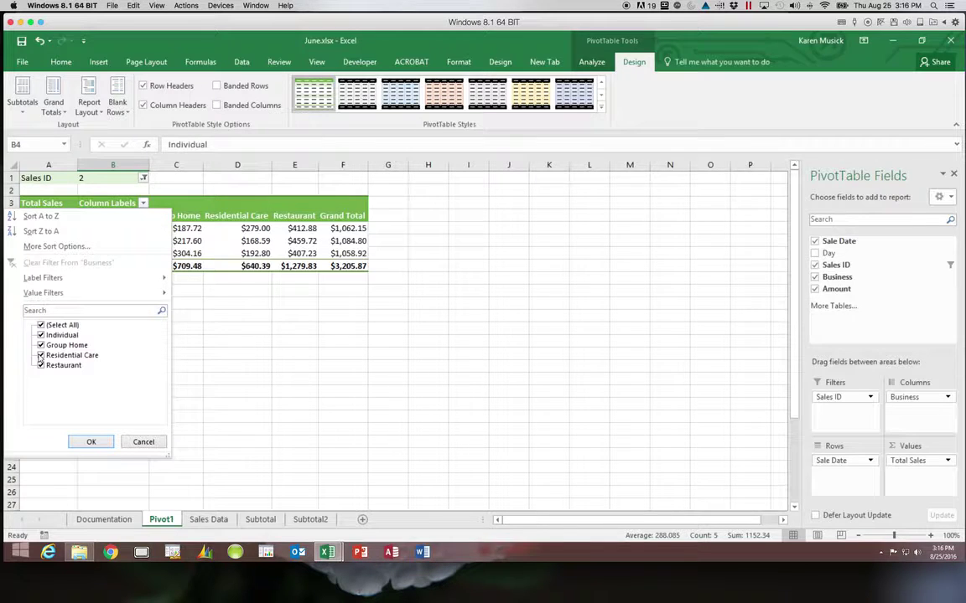
{"action": "left_click", "coordinate": [91, 443]}
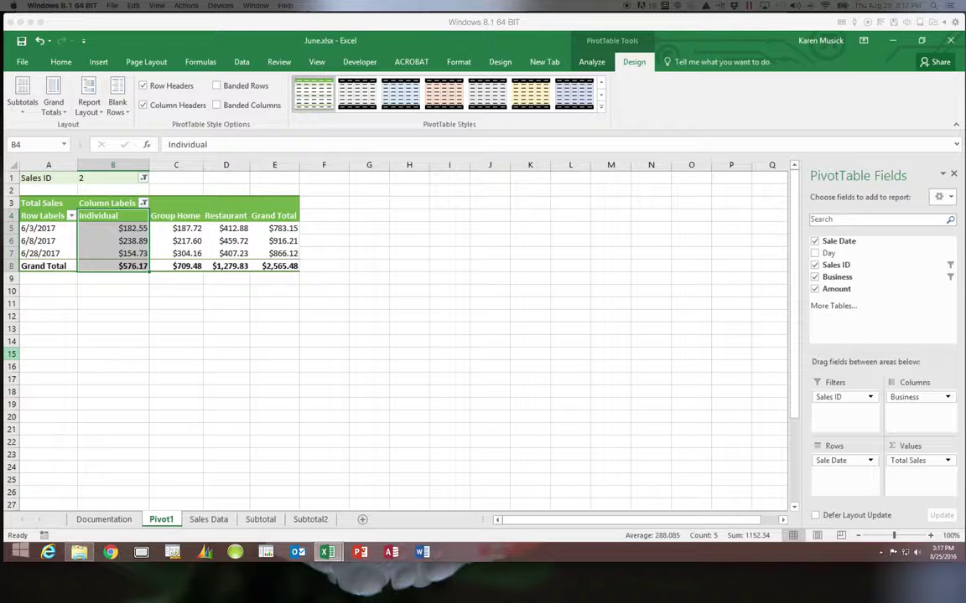
Reset the Sales ID report filter to (All), leaving the Sale Date filter unchanged
{"action": "left_click", "coordinate": [72, 216]}
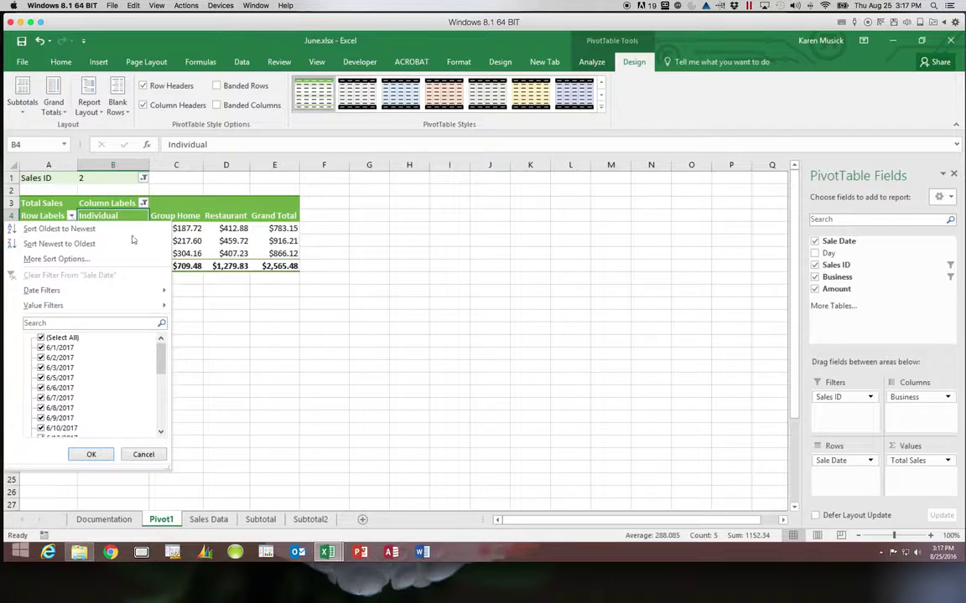
{"action": "left_click", "coordinate": [291, 309]}
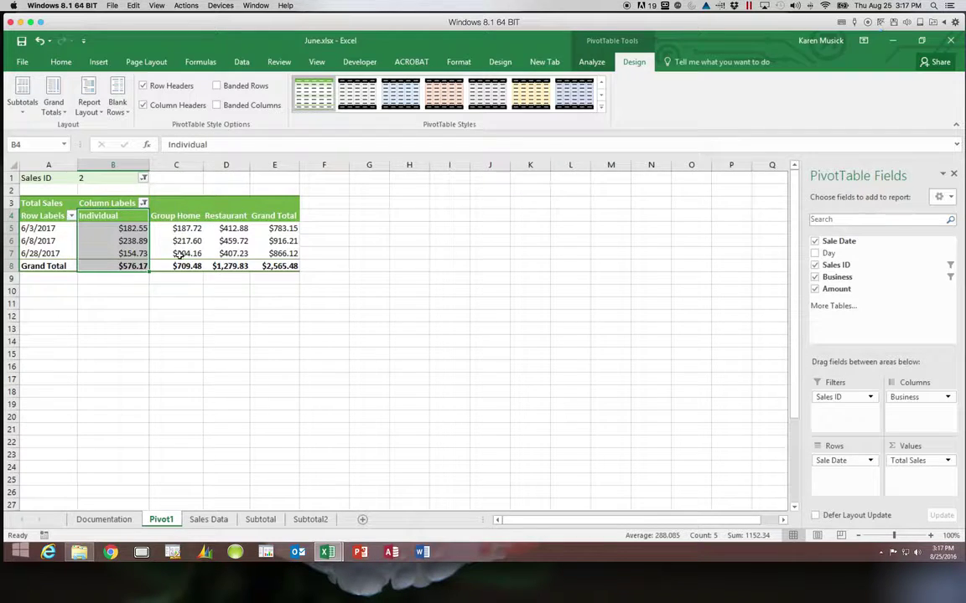
{"action": "mouse_move", "coordinate": [179, 254]}
{"action": "left_click", "coordinate": [142, 178]}
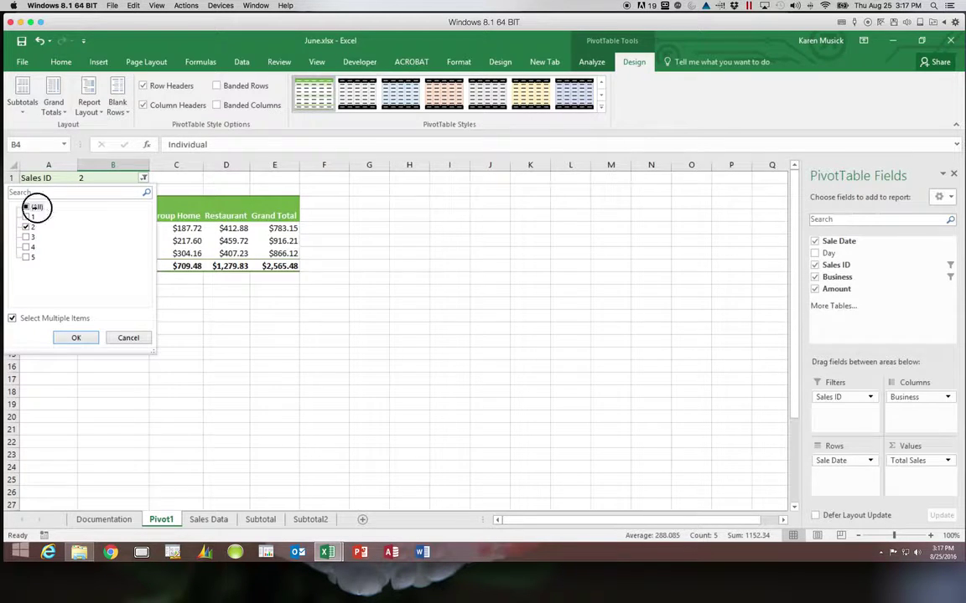
{"action": "left_click", "coordinate": [26, 206]}
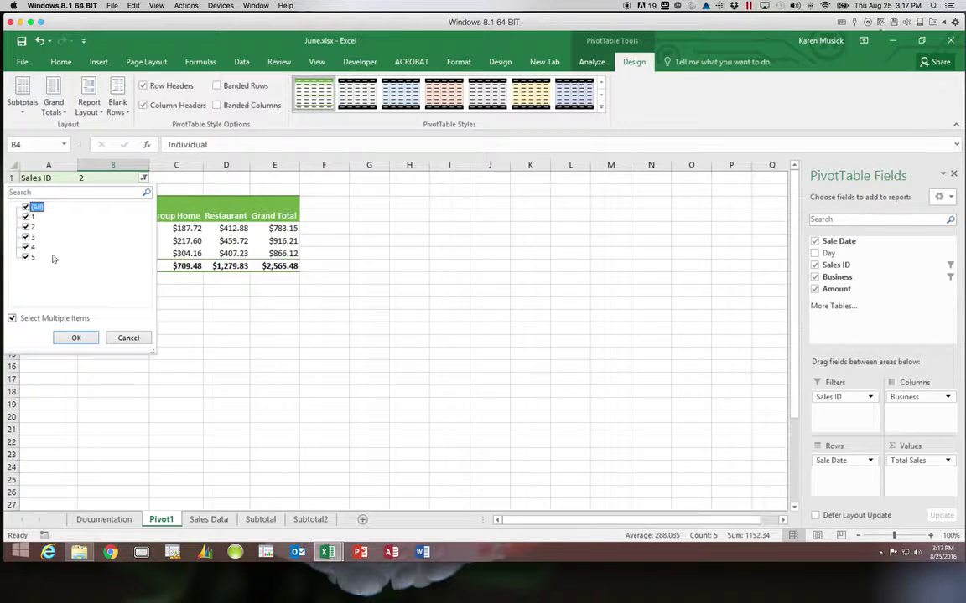
{"action": "left_click", "coordinate": [76, 337]}
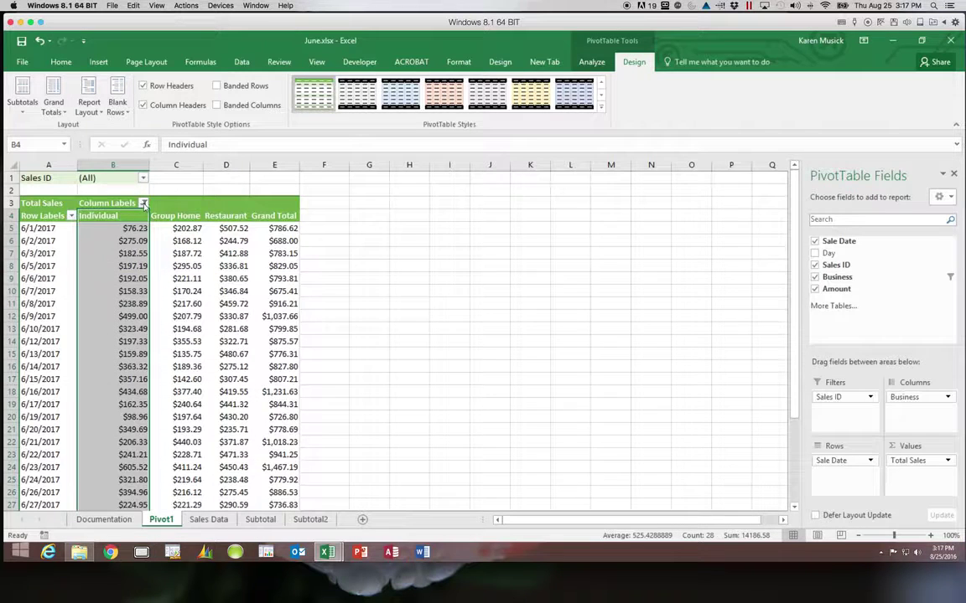
Restore all four business types with (Select All) in the Column Labels filter
{"action": "left_click", "coordinate": [144, 203]}
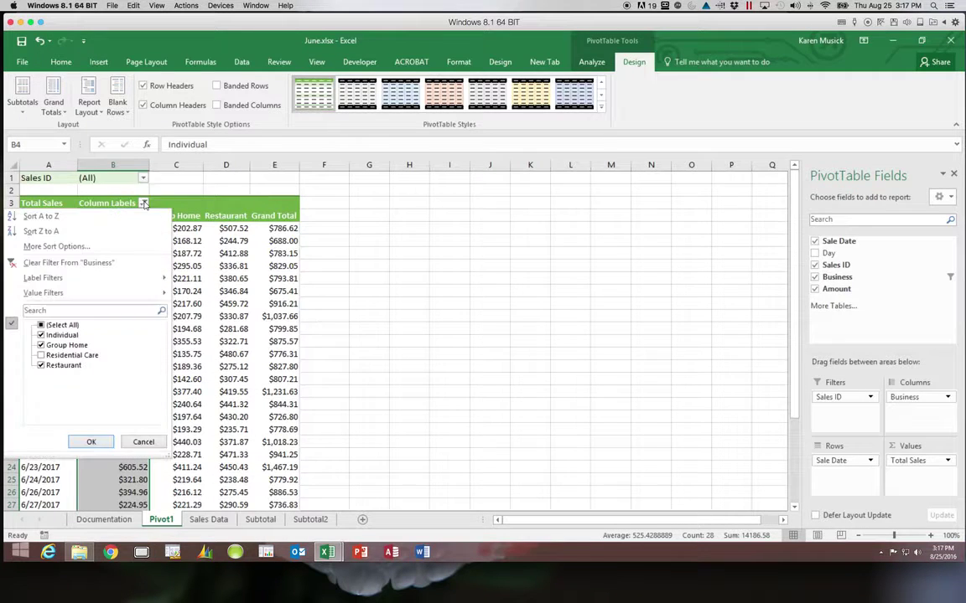
{"action": "left_click", "coordinate": [38, 324]}
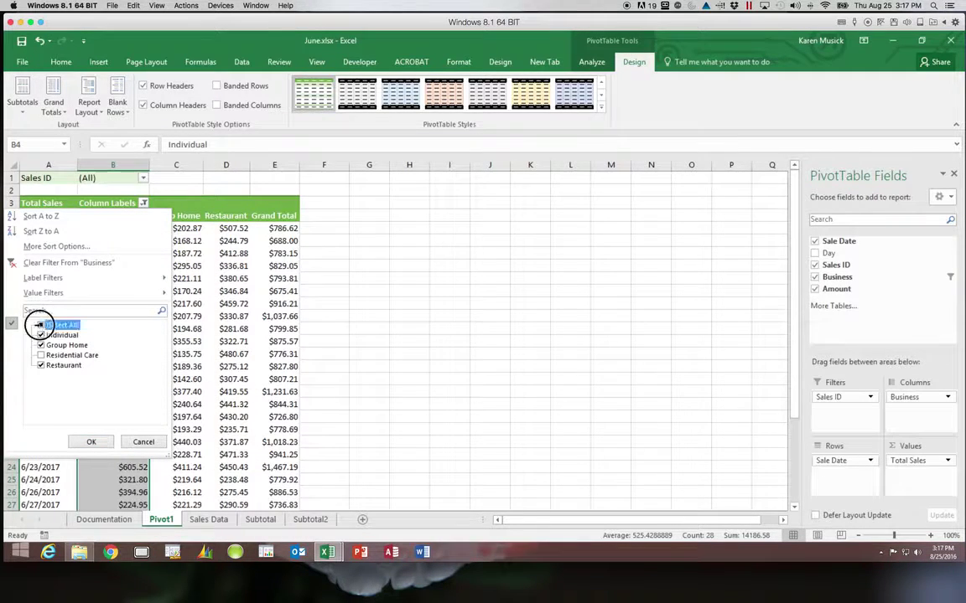
{"action": "left_click", "coordinate": [87, 442]}
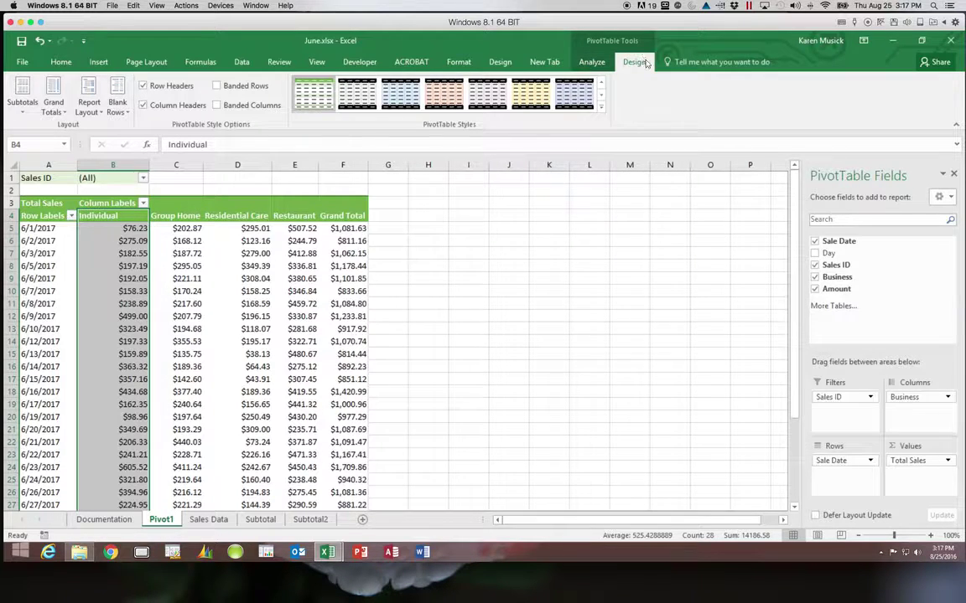
Insert slicers for the Sales ID and Business fields from the PivotTable Analyze tab
{"action": "left_click", "coordinate": [590, 62]}
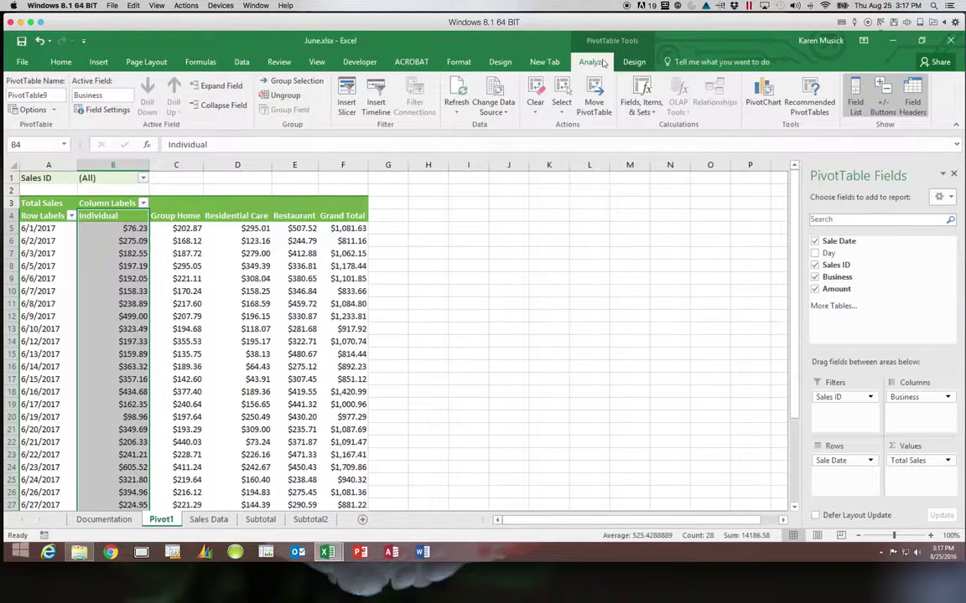
{"action": "left_click", "coordinate": [347, 104]}
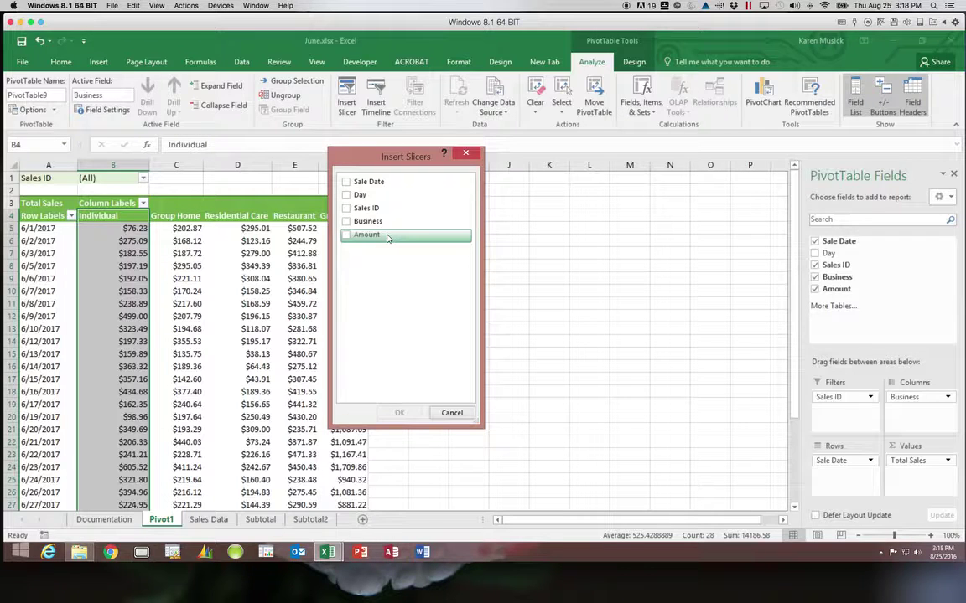
{"action": "left_click", "coordinate": [346, 209]}
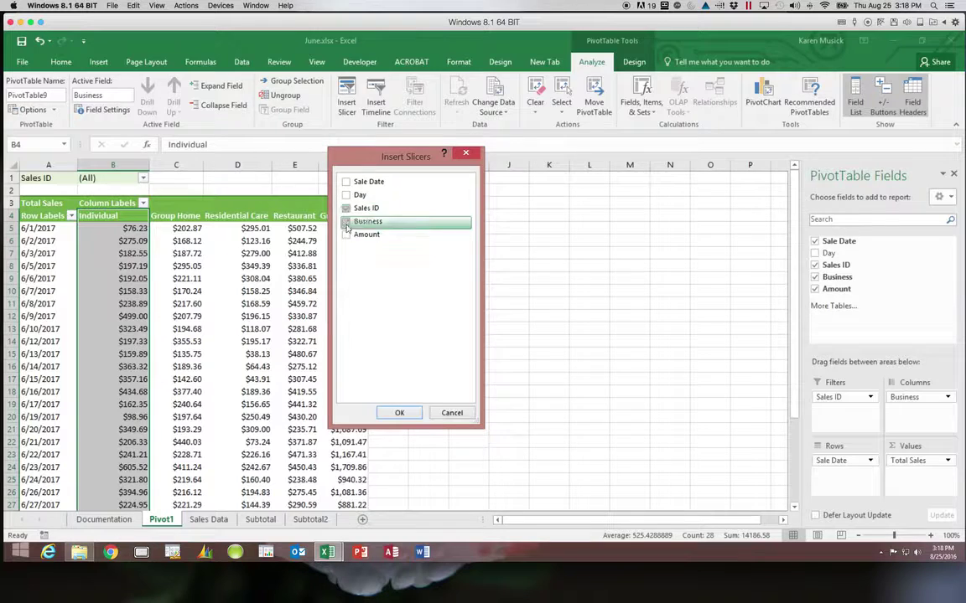
{"action": "left_click", "coordinate": [346, 222]}
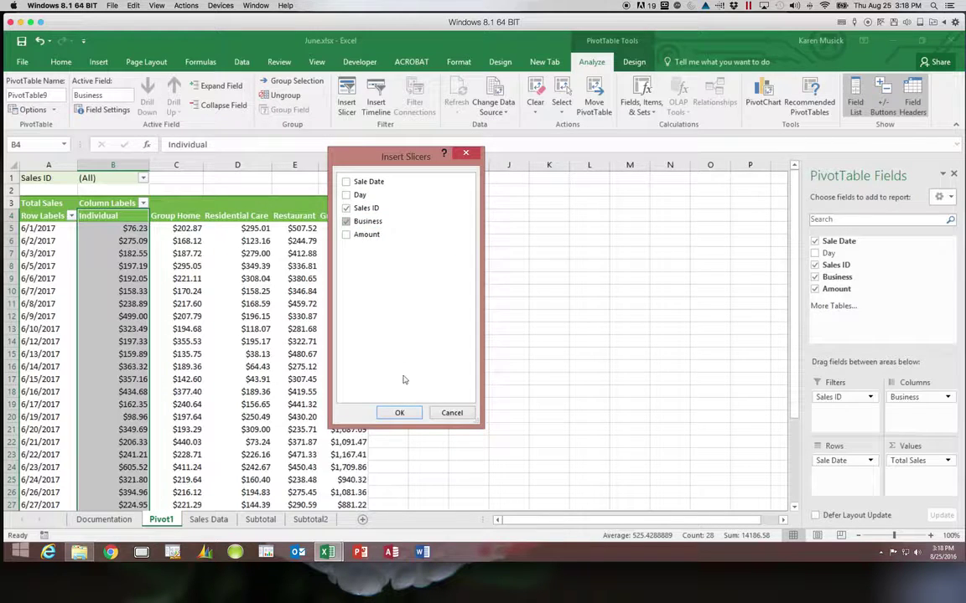
{"action": "left_click", "coordinate": [399, 414]}
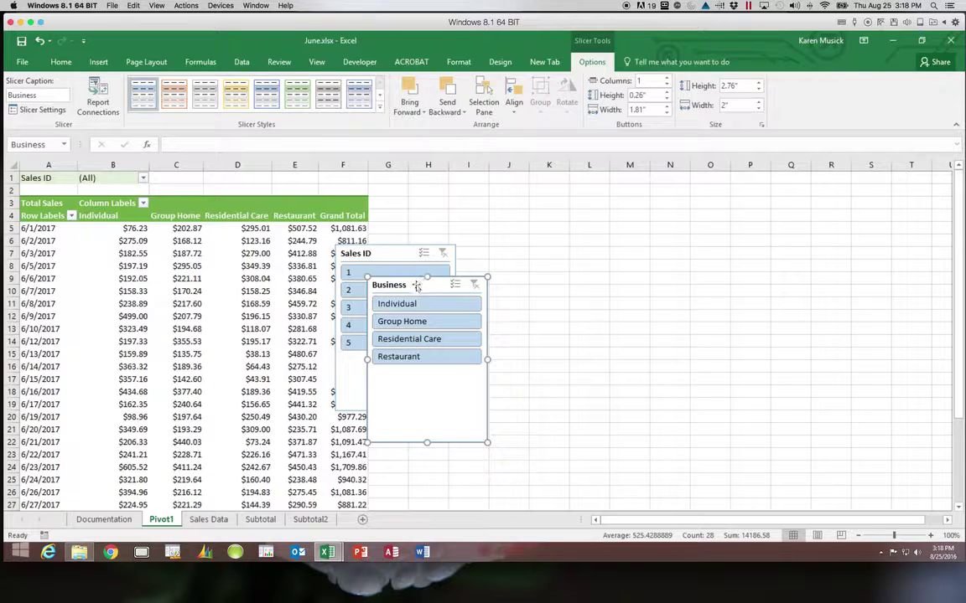
Place the Sales ID slicer in columns H–I with the Business slicer right beside it
{"action": "left_click_drag", "start_coordinate": [425, 284], "coordinate": [614, 206]}
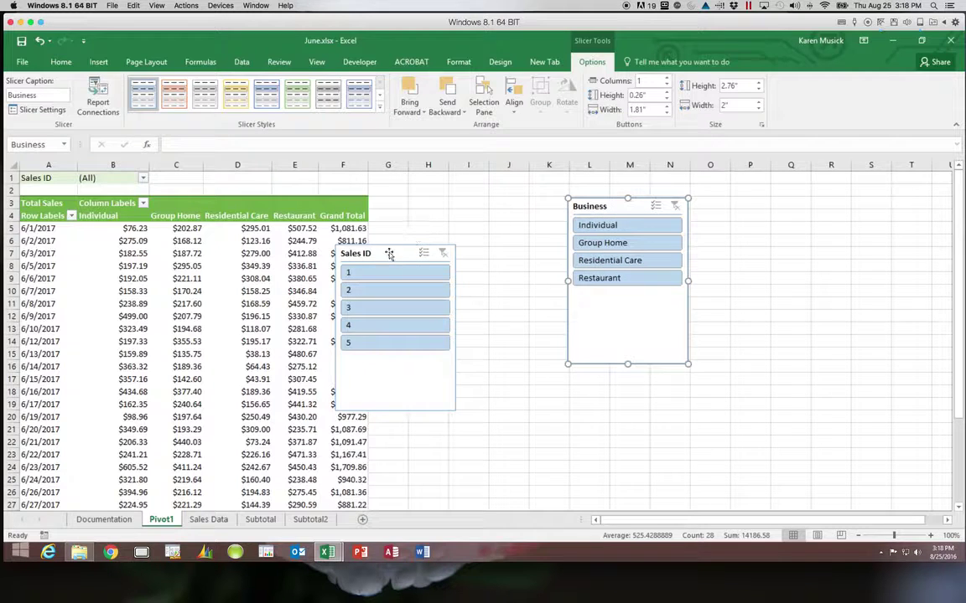
{"action": "left_click_drag", "start_coordinate": [383, 255], "coordinate": [450, 206]}
{"action": "left_click_drag", "start_coordinate": [619, 206], "coordinate": [582, 205]}
{"action": "left_click", "coordinate": [450, 207]}
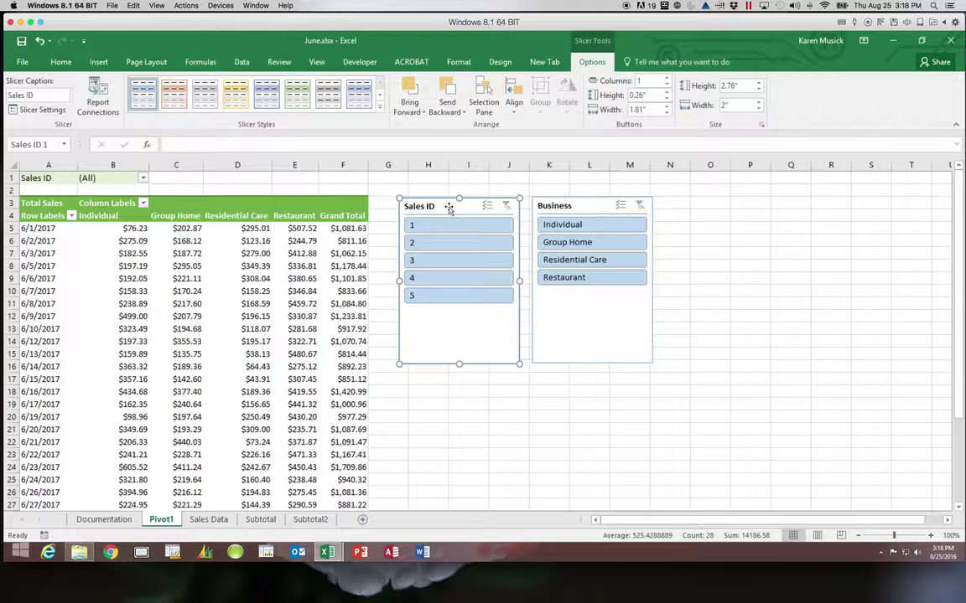
Apply the green slicer style to Sales ID and size it 1.9 in tall by 1.25 in wide
{"action": "left_click", "coordinate": [379, 111]}
{"action": "left_click", "coordinate": [298, 144]}
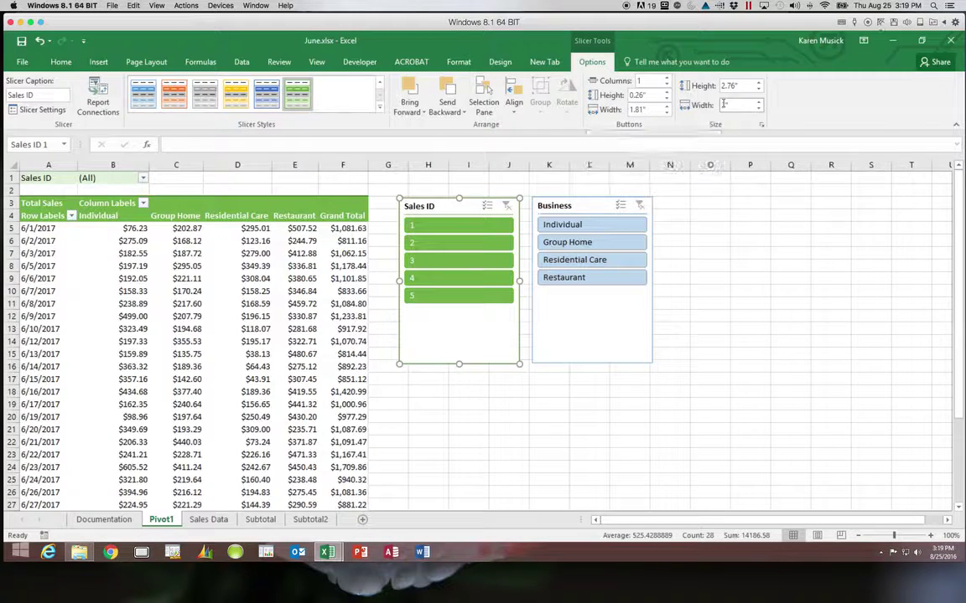
{"action": "left_click", "coordinate": [744, 84]}
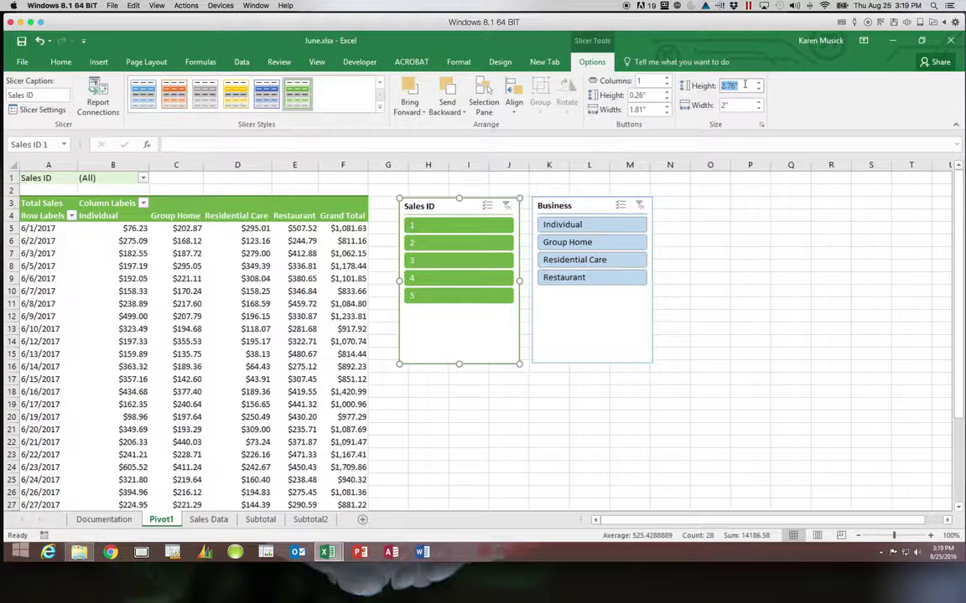
{"action": "type", "text": "1.9"}
{"action": "left_click", "coordinate": [732, 105]}
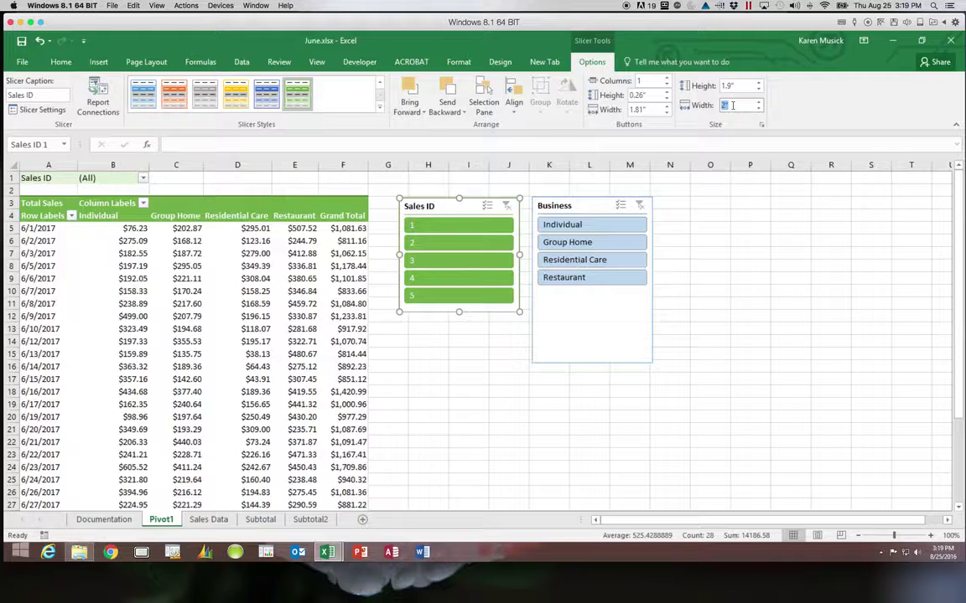
{"action": "type", "text": "1.25"}
{"action": "left_click", "coordinate": [468, 340]}
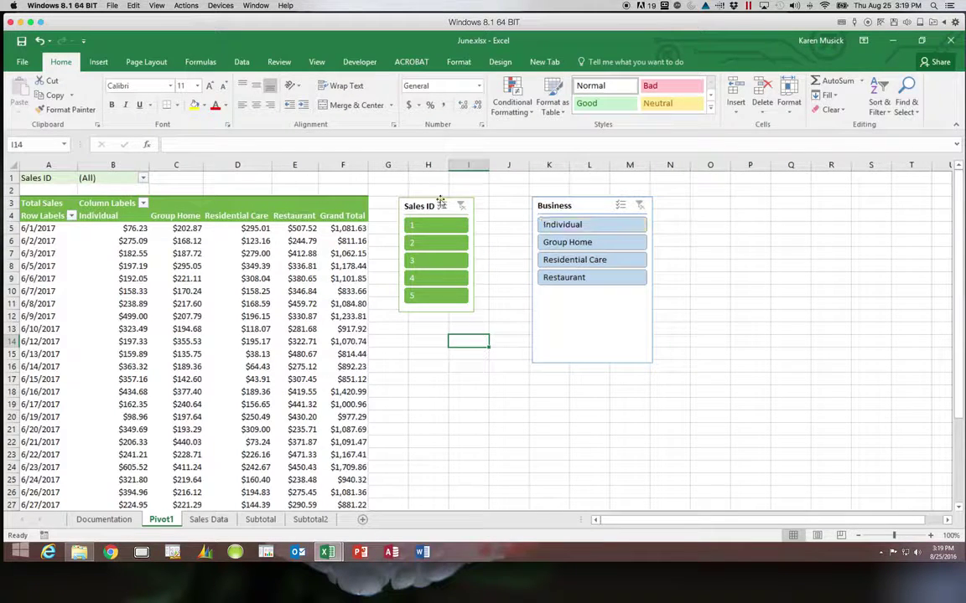
{"action": "left_click", "coordinate": [411, 199]}
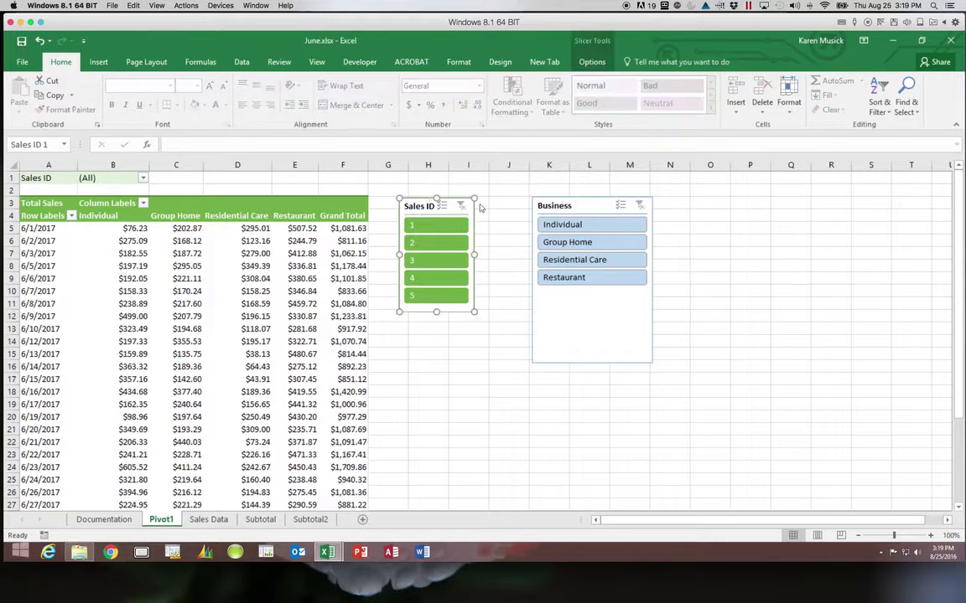
{"action": "left_click", "coordinate": [572, 206]}
Move the Business slicer closer to Sales ID and apply the green slicer style
{"action": "left_click_drag", "start_coordinate": [572, 205], "coordinate": [529, 205]}
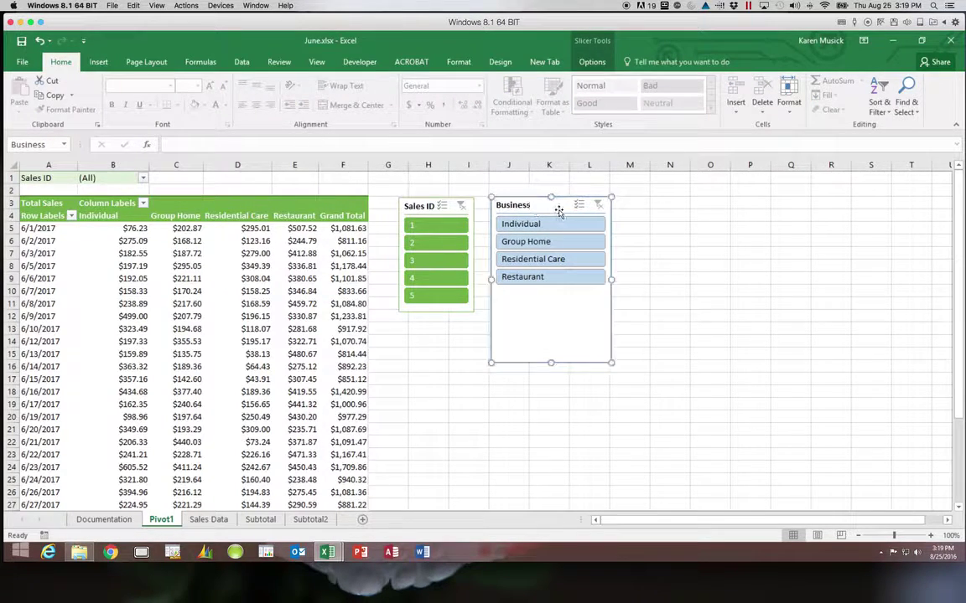
{"action": "left_click", "coordinate": [592, 61]}
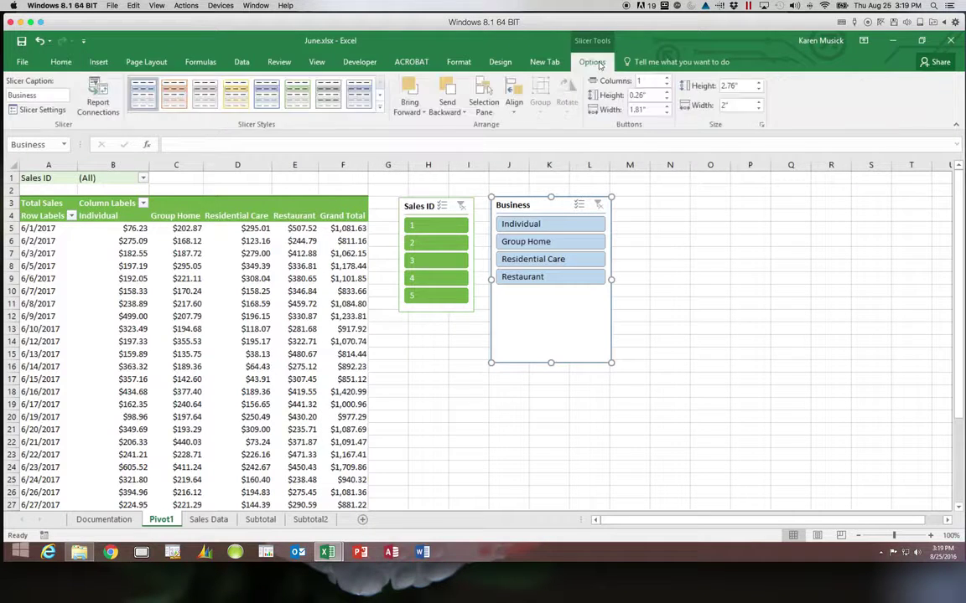
{"action": "left_click", "coordinate": [378, 106]}
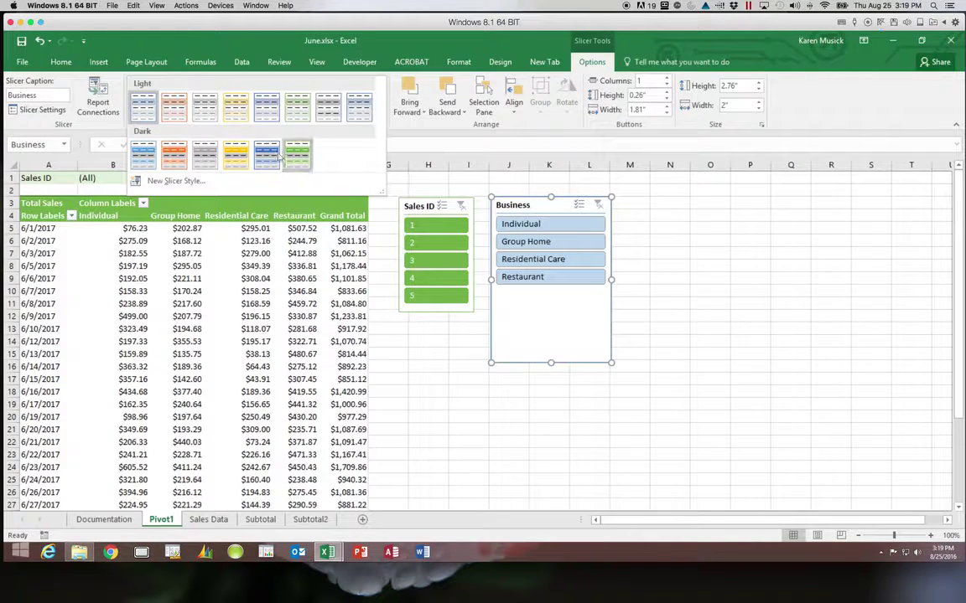
{"action": "left_click", "coordinate": [297, 140]}
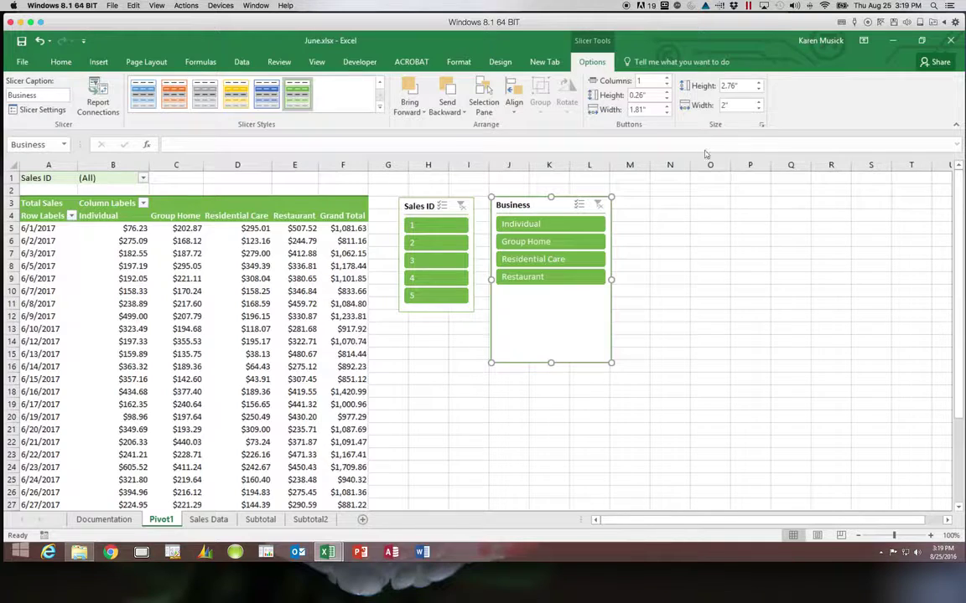
Size the Business slicer to 1.9 inches high and 1.5 inches wide
{"action": "left_click", "coordinate": [747, 87]}
{"action": "type", "text": "1.9"}
{"action": "left_click", "coordinate": [739, 104]}
{"action": "type", "text": "1.3"}
{"action": "type", "text": "5"}
{"action": "left_click", "coordinate": [518, 428]}
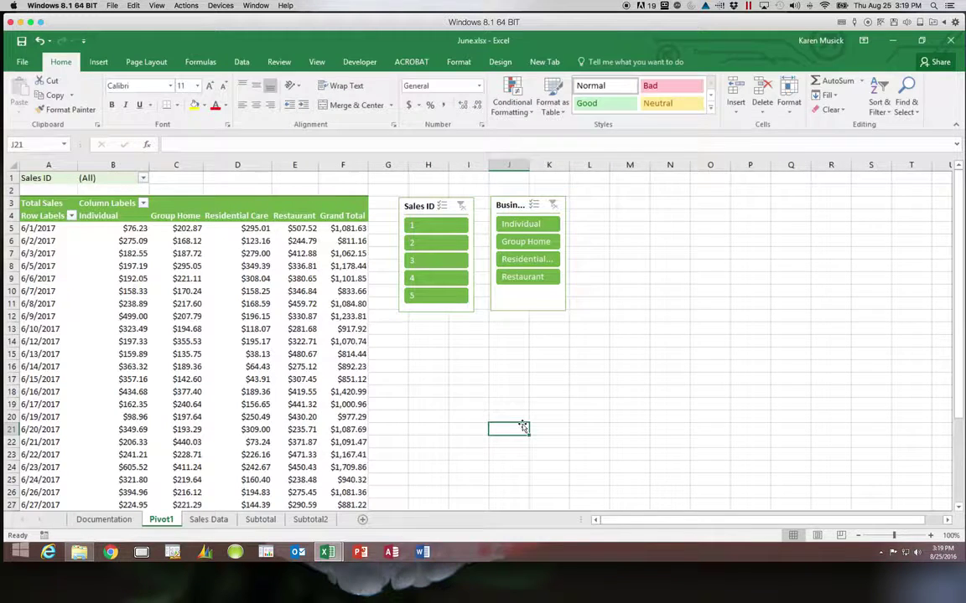
{"action": "left_click", "coordinate": [505, 297]}
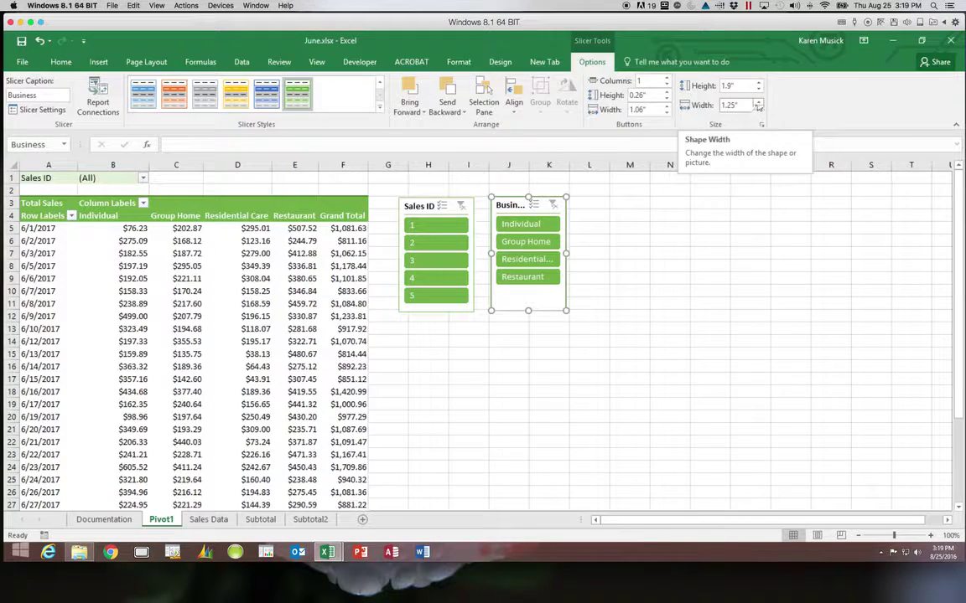
{"action": "left_click", "coordinate": [737, 105]}
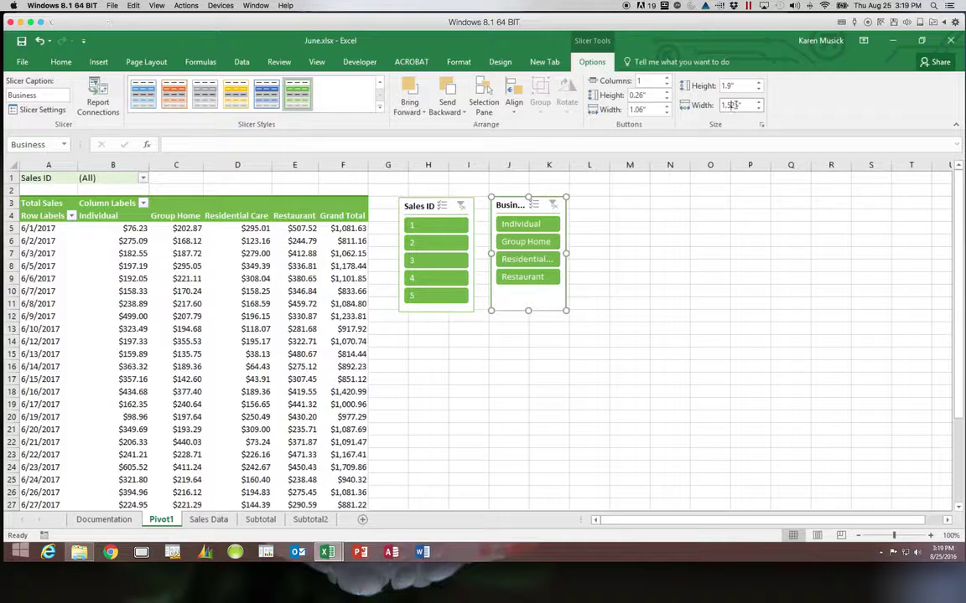
{"action": "double_click", "coordinate": [729, 105]}
{"action": "type", "text": "1.5"}
{"action": "left_click", "coordinate": [565, 361]}
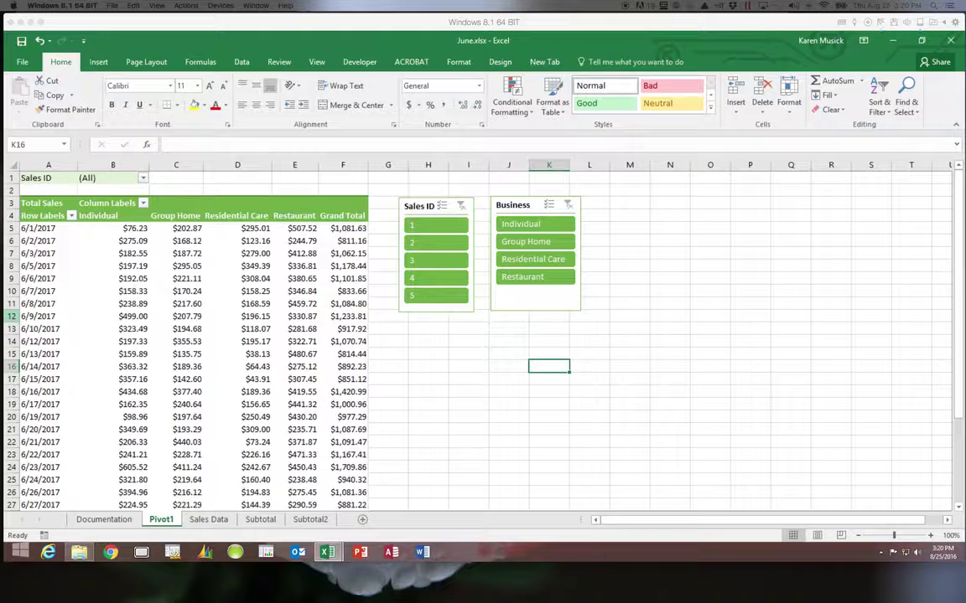
Slice the PivotTable to Sales ID 2 and the Individual business, leaving $576.17
{"action": "left_click", "coordinate": [432, 243]}
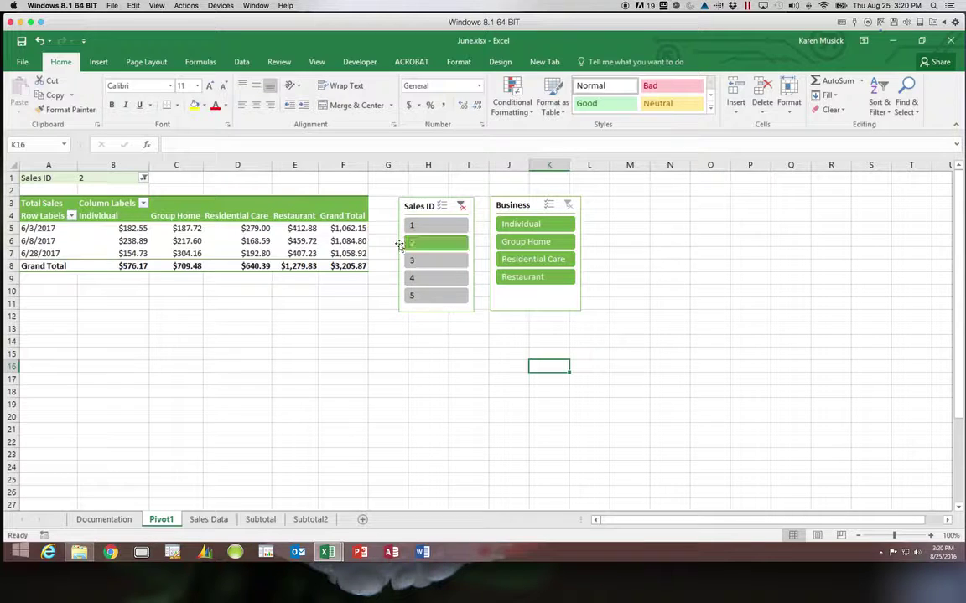
{"action": "left_click", "coordinate": [547, 224]}
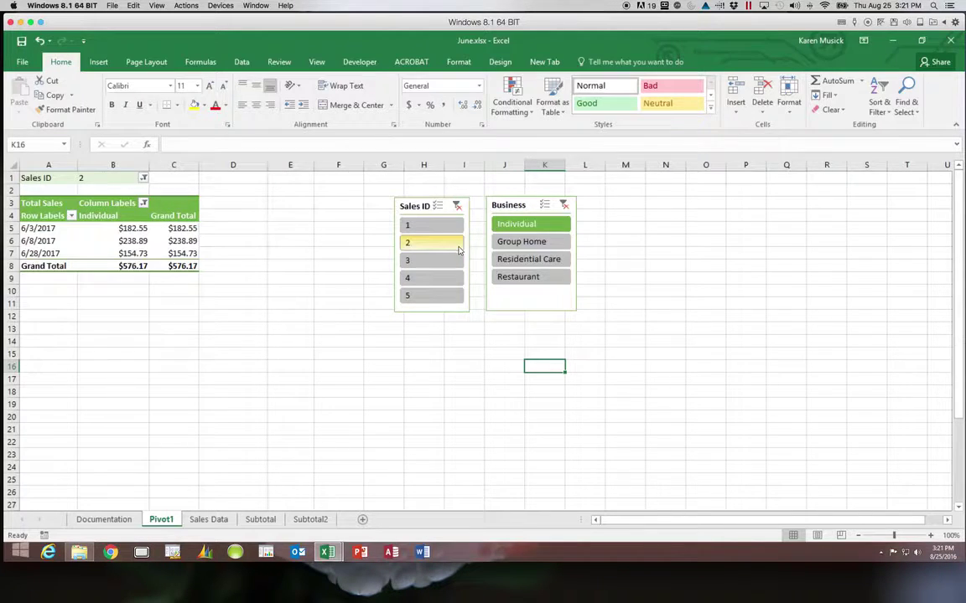
Add Sales ID 5 and Residential Care to the slicer selections, totaling $2,380.07
{"action": "scroll", "coordinate": [295, 327], "scroll_direction": "right", "scroll_amount": 2}
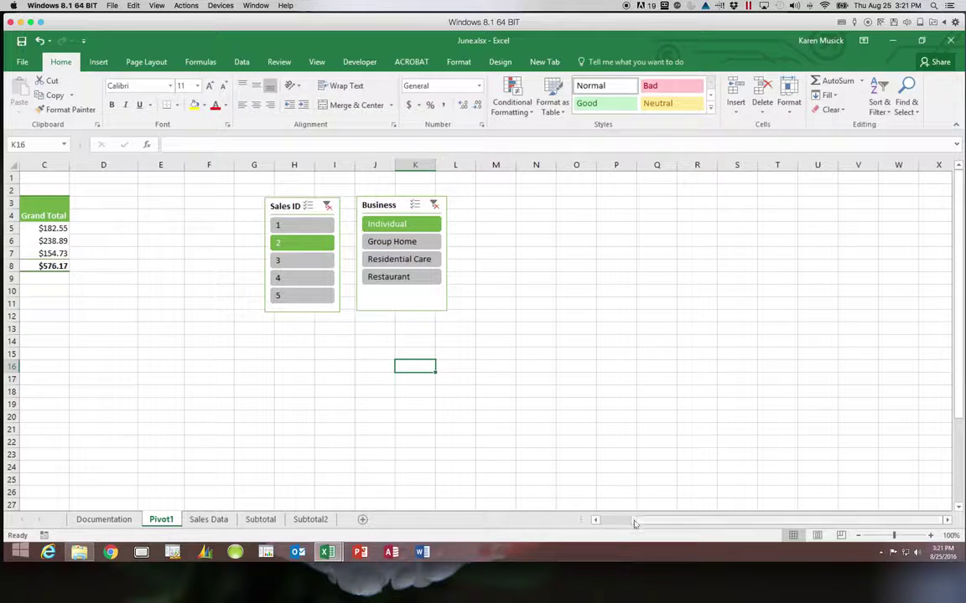
{"action": "left_click_drag", "start_coordinate": [618, 520], "coordinate": [587, 520]}
{"action": "left_click", "coordinate": [433, 244]}
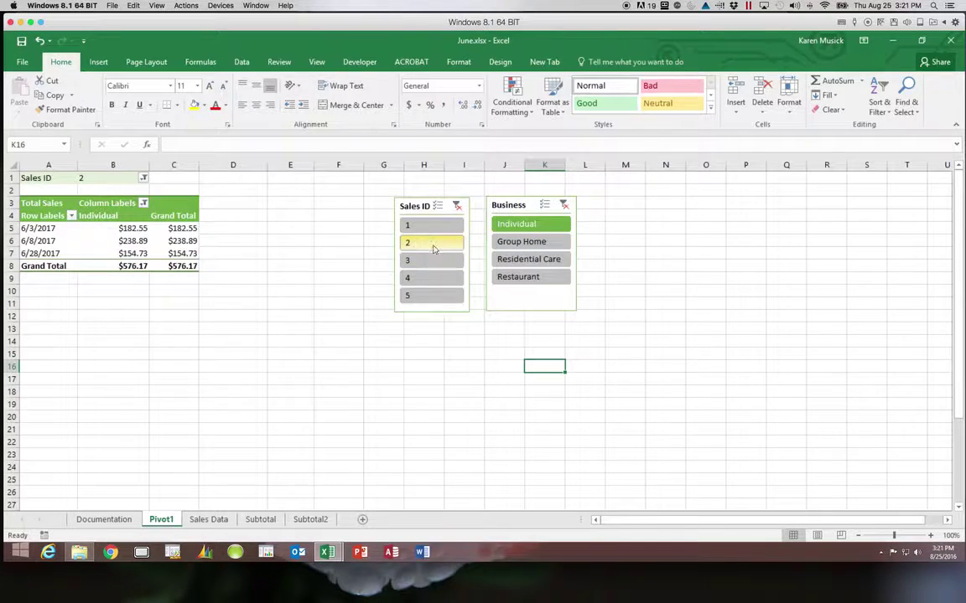
{"action": "left_click", "coordinate": [435, 297], "text": "ctrl"}
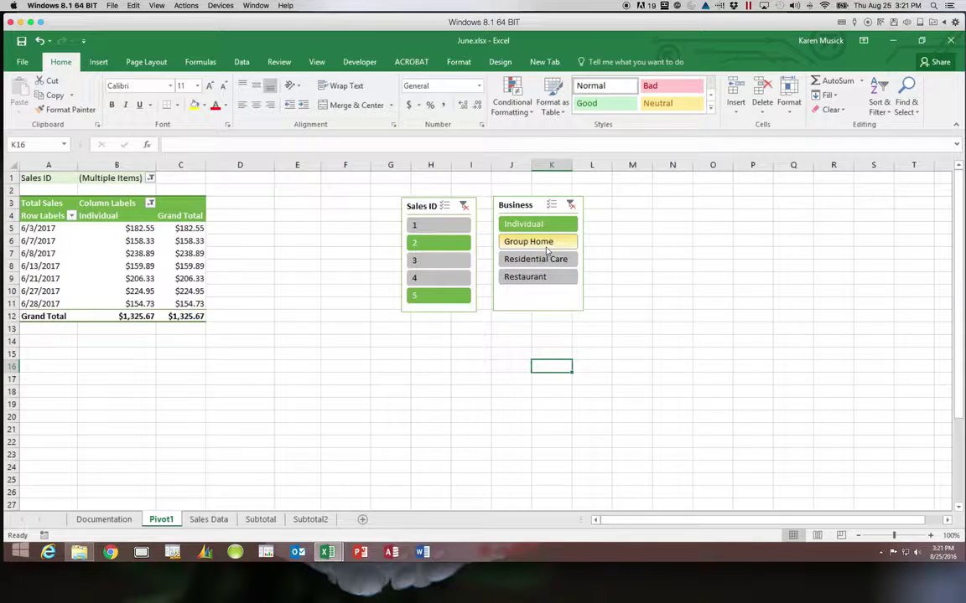
{"action": "left_click", "coordinate": [541, 259], "text": "ctrl"}
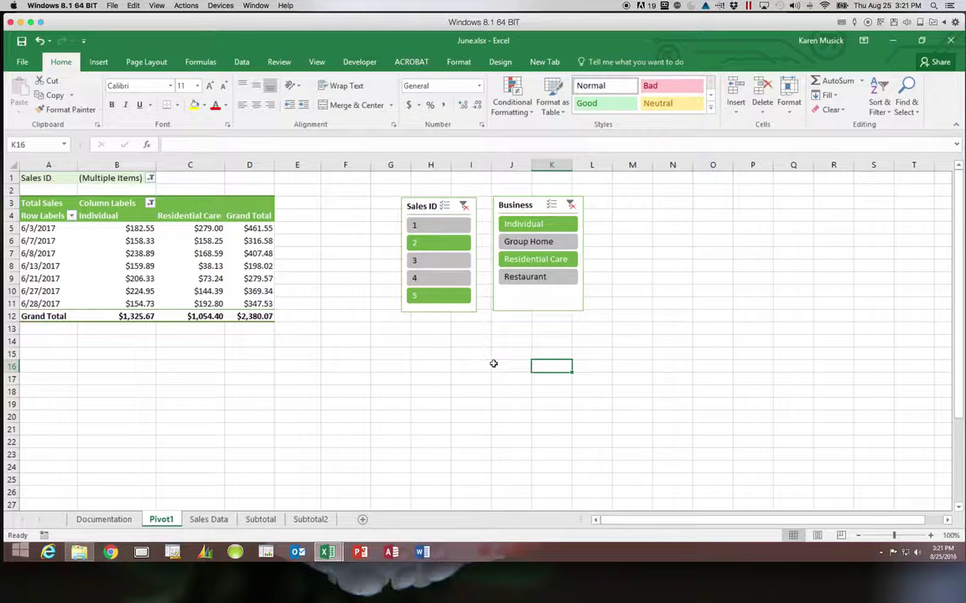
Select the Business slicer after scrolling it into view
{"action": "left_click", "coordinate": [513, 302]}
{"action": "scroll", "coordinate": [513, 303], "scroll_direction": "right", "scroll_amount": 1}
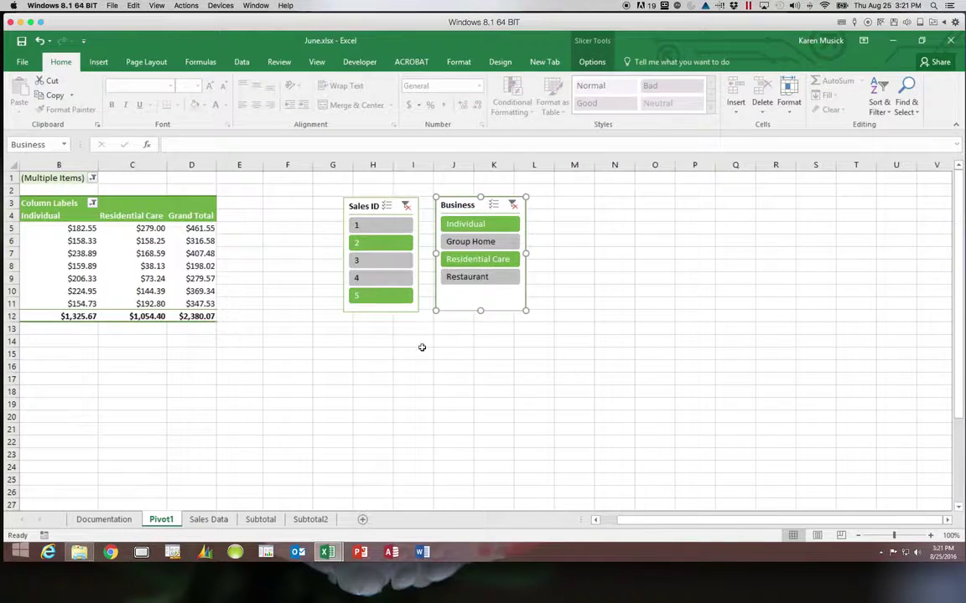
{"action": "left_click", "coordinate": [332, 366]}
{"action": "left_click_drag", "start_coordinate": [633, 522], "coordinate": [599, 520]}
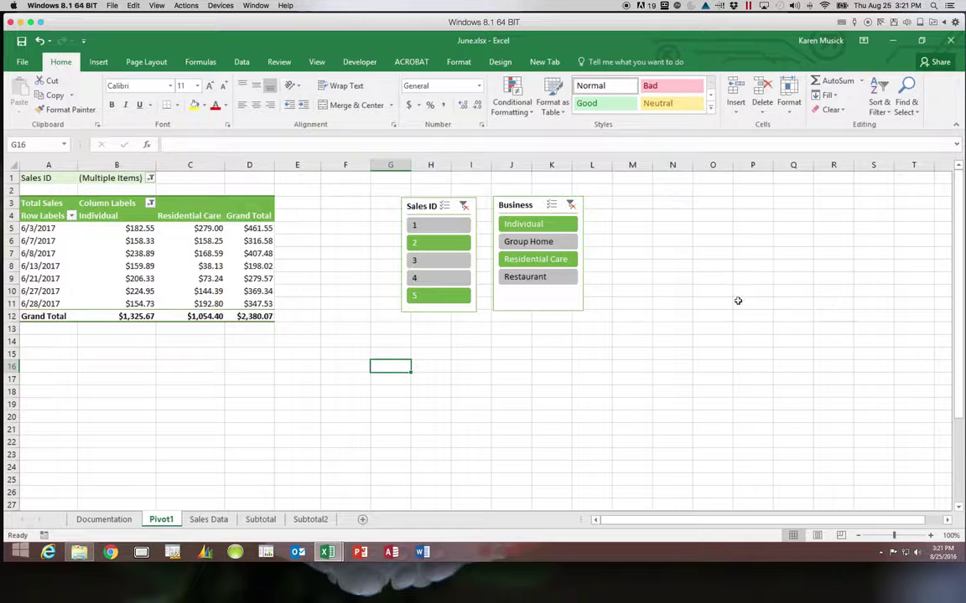
{"action": "left_click", "coordinate": [494, 276]}
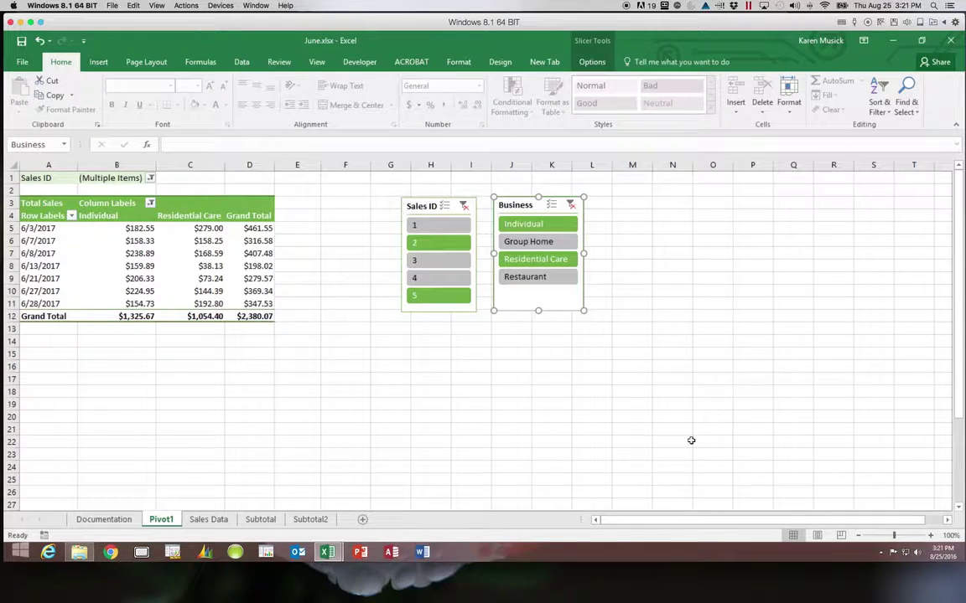
Activate the PivotTable, show its Analyze commands, and toggle the Field List off and on
{"action": "left_click", "coordinate": [187, 289]}
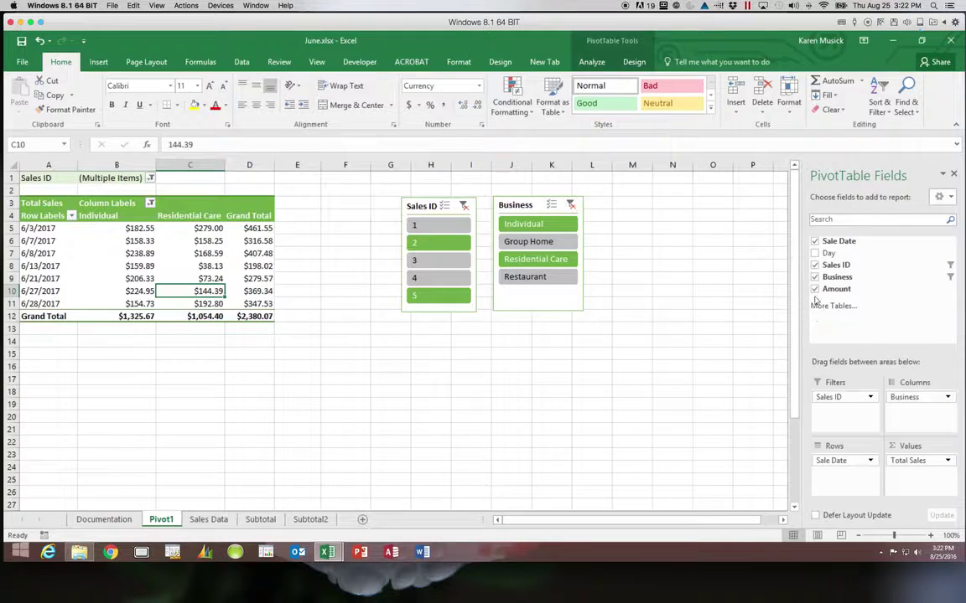
{"action": "left_click", "coordinate": [594, 62]}
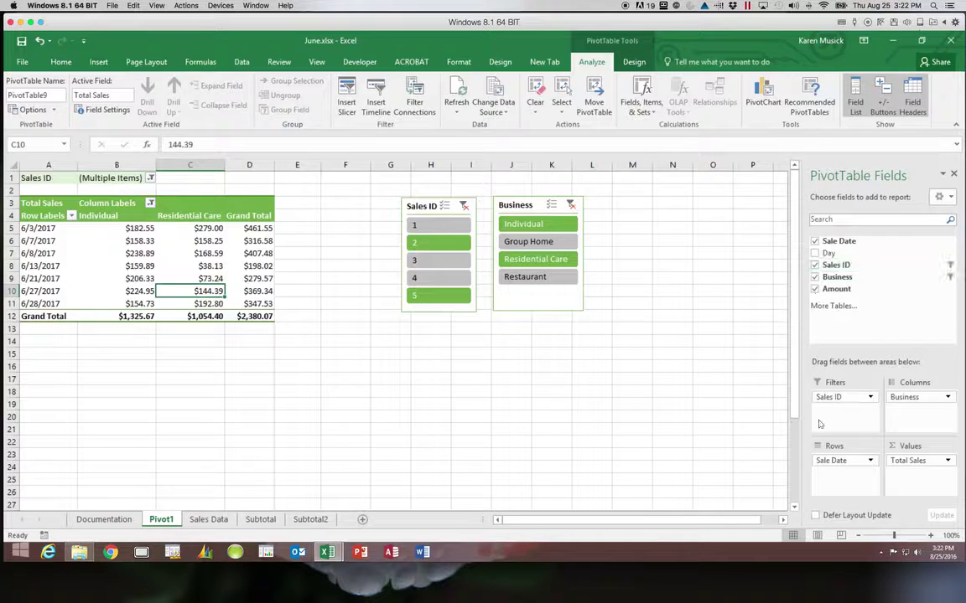
{"action": "left_click", "coordinate": [852, 104]}
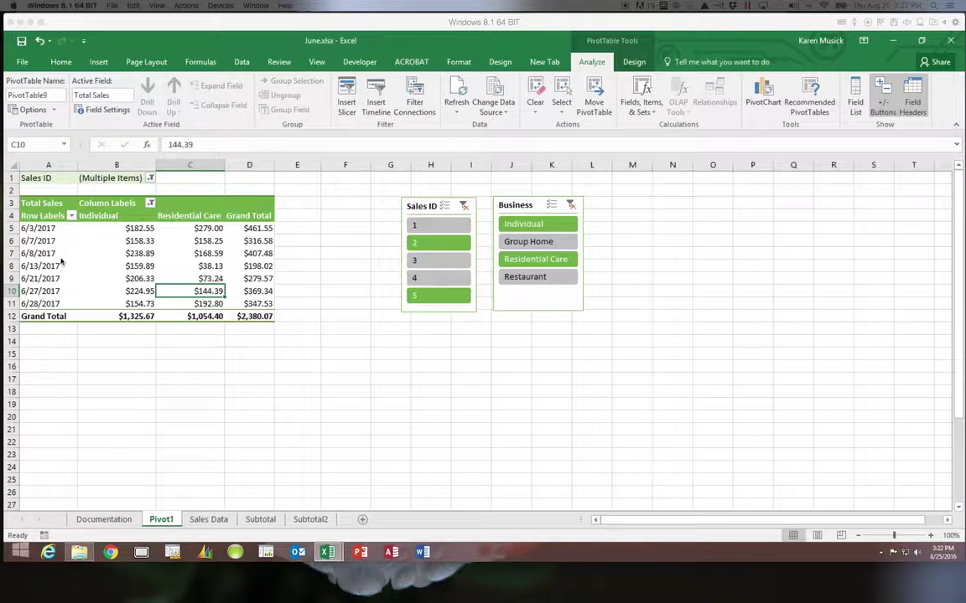
{"action": "left_click", "coordinate": [855, 98]}
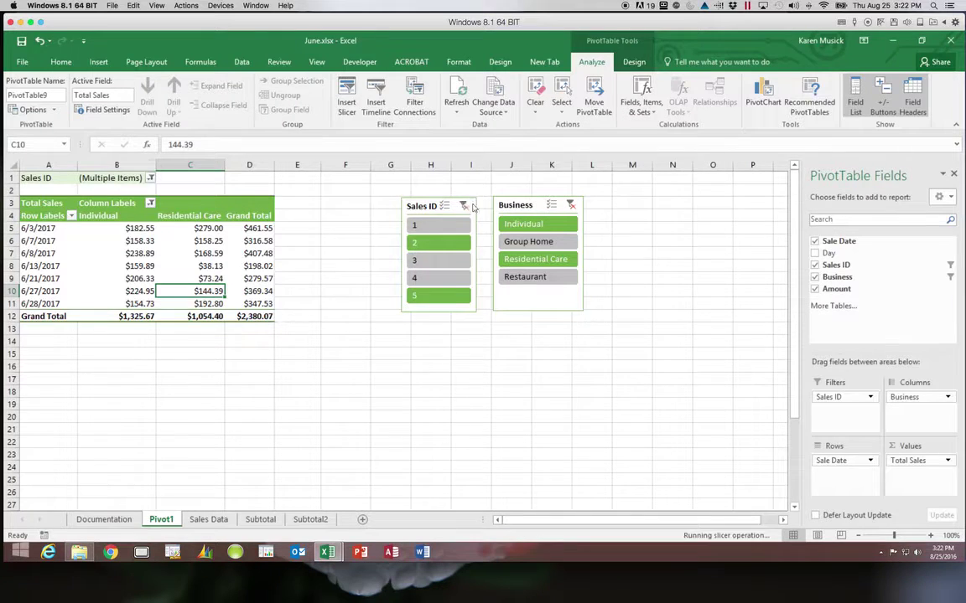
Clear the Sales ID and Business slicer filters, then select only Individual
{"action": "left_click", "coordinate": [463, 206]}
{"action": "left_click", "coordinate": [568, 206]}
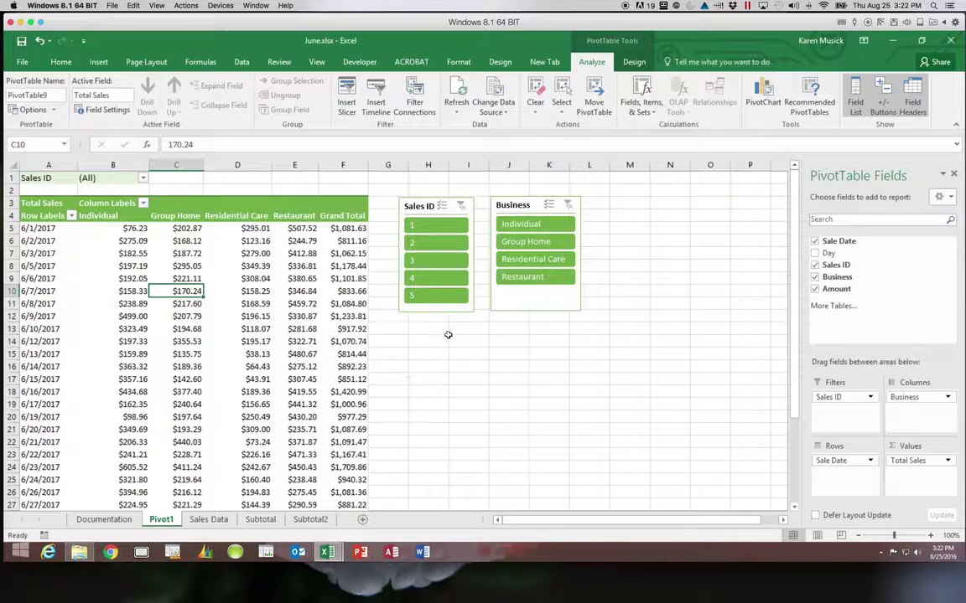
{"action": "left_click", "coordinate": [541, 225]}
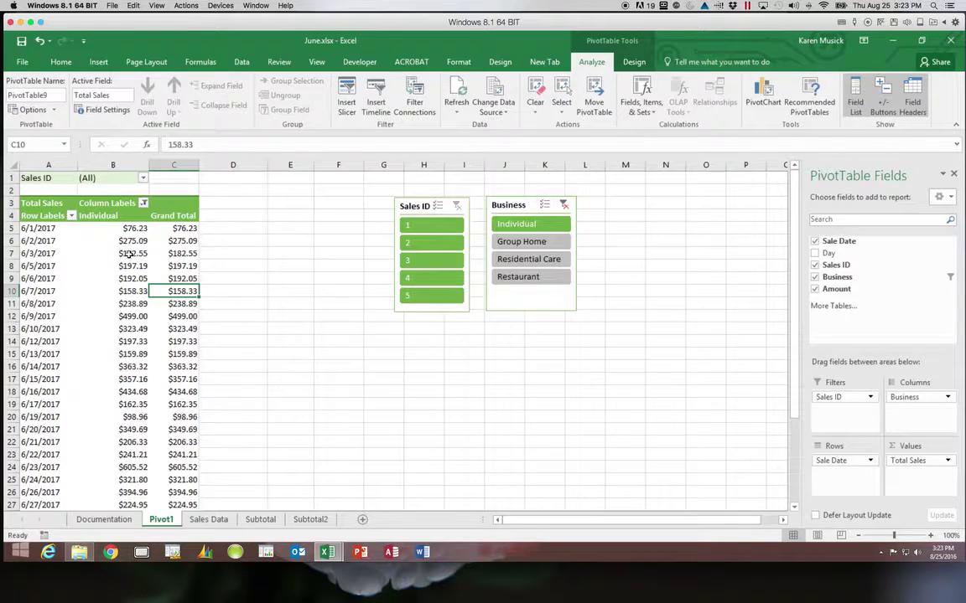
{"action": "mouse_move", "coordinate": [133, 261]}
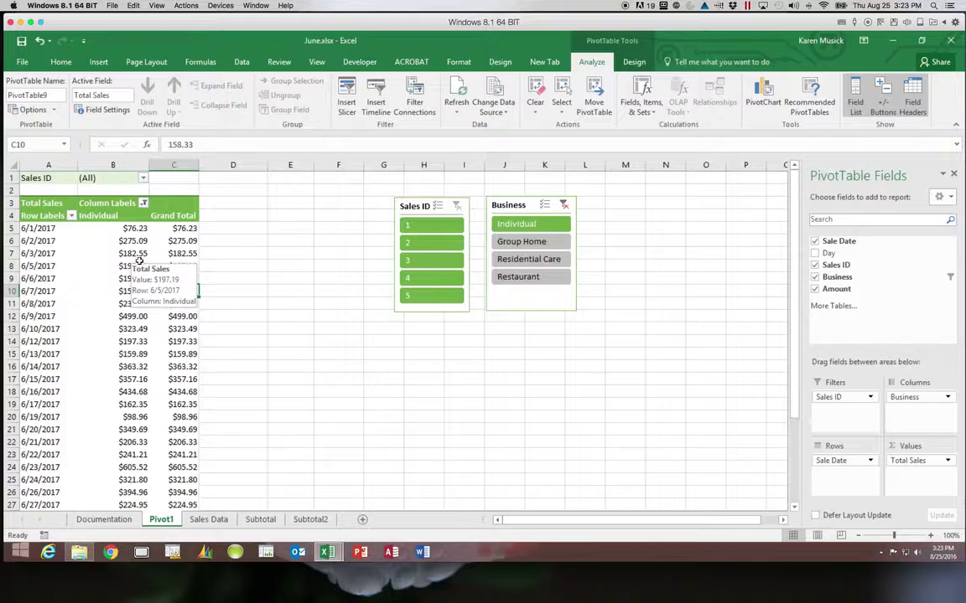
{"action": "scroll", "coordinate": [213, 521], "scroll_direction": "right", "scroll_amount": 2}
On Sales Data, filter the Business column to show only Individual rows
{"action": "left_click", "coordinate": [209, 519]}
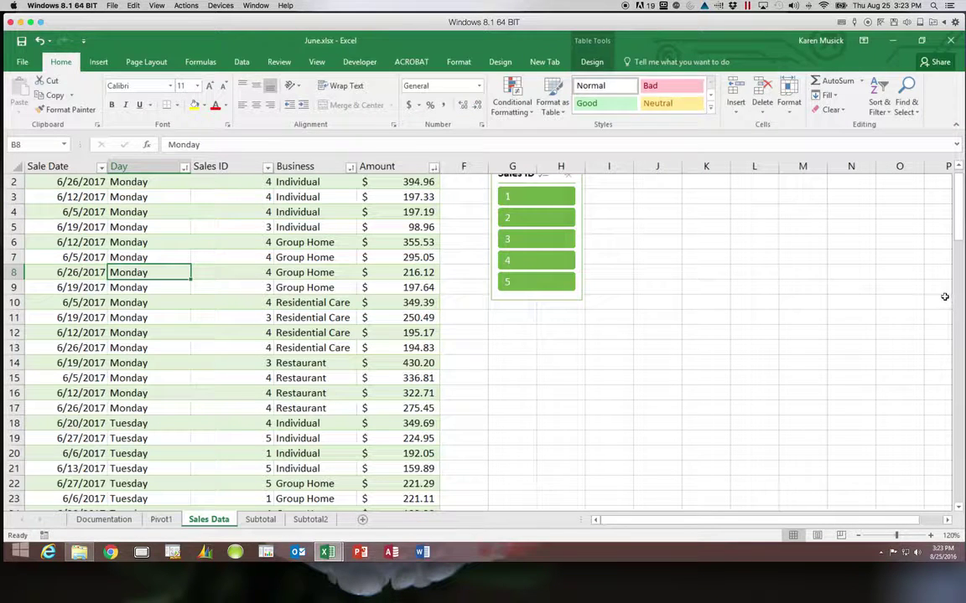
{"action": "left_click_drag", "start_coordinate": [957, 237], "coordinate": [956, 205]}
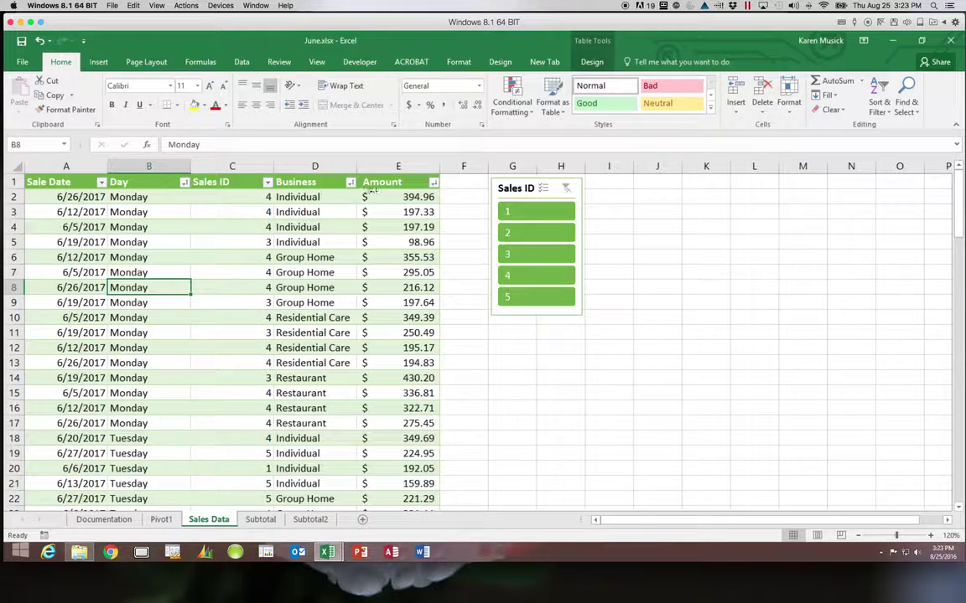
{"action": "scroll", "coordinate": [351, 186], "scroll_direction": "right", "scroll_amount": 1}
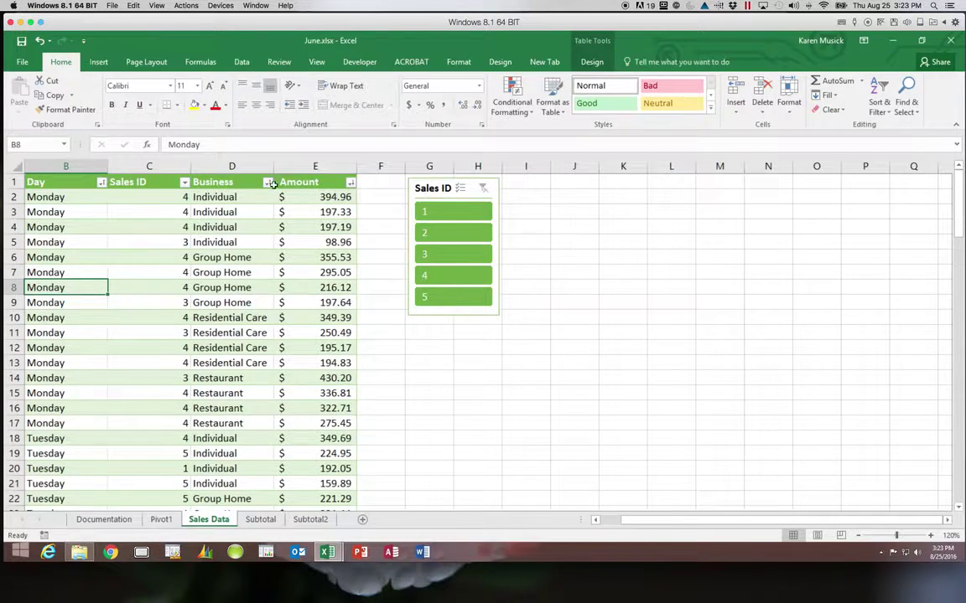
{"action": "left_click", "coordinate": [268, 183]}
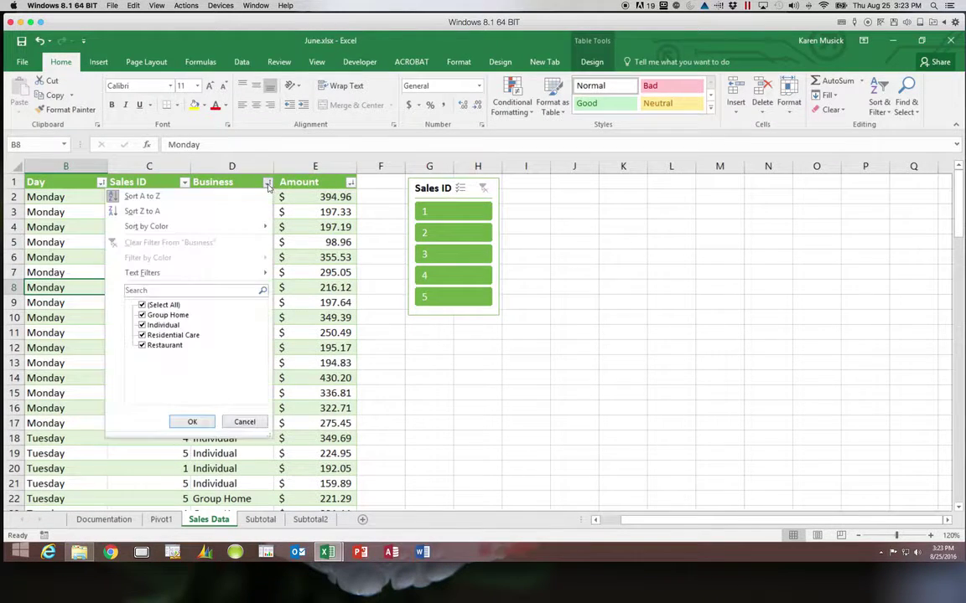
{"action": "left_click", "coordinate": [142, 305]}
{"action": "left_click", "coordinate": [141, 326]}
{"action": "left_click", "coordinate": [192, 422]}
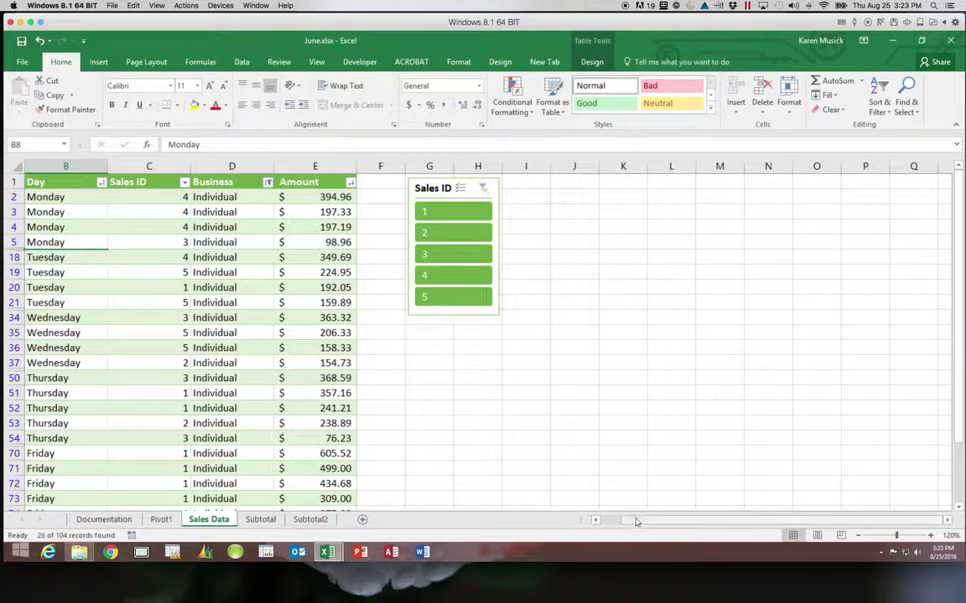
Change the 6/3/2017 amount in E92 from 182.55 to 180.55 and save the workbook
{"action": "left_click", "coordinate": [598, 520]}
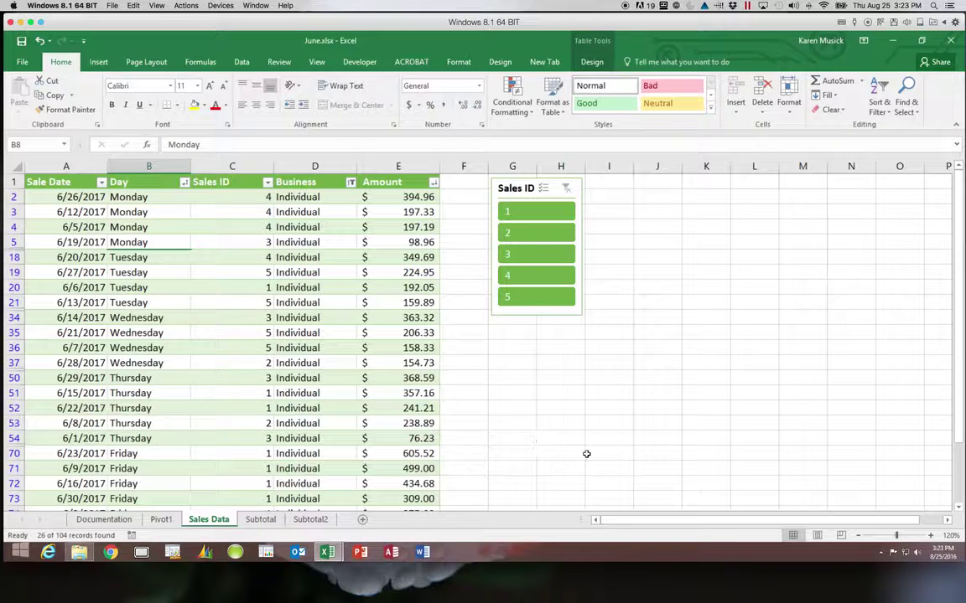
{"action": "left_click", "coordinate": [956, 507]}
{"action": "left_click", "coordinate": [956, 507]}
{"action": "left_click", "coordinate": [956, 507]}
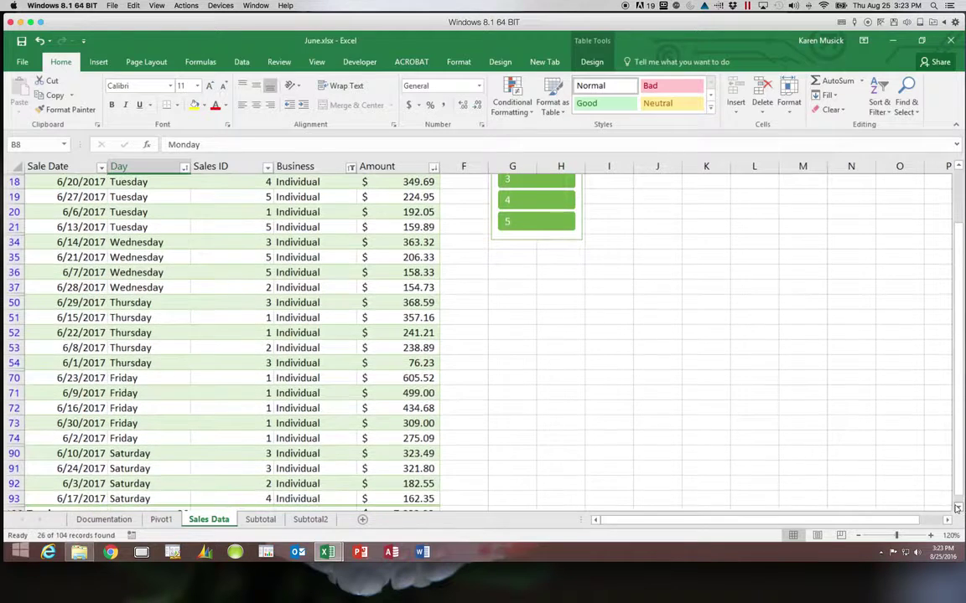
{"action": "left_click", "coordinate": [418, 484]}
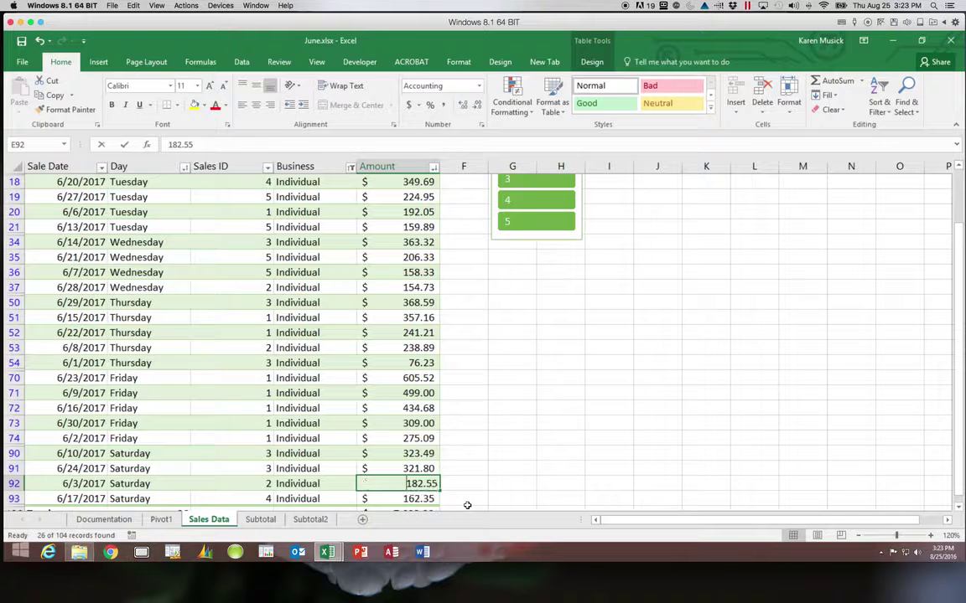
{"action": "type", "text": "180.55"}
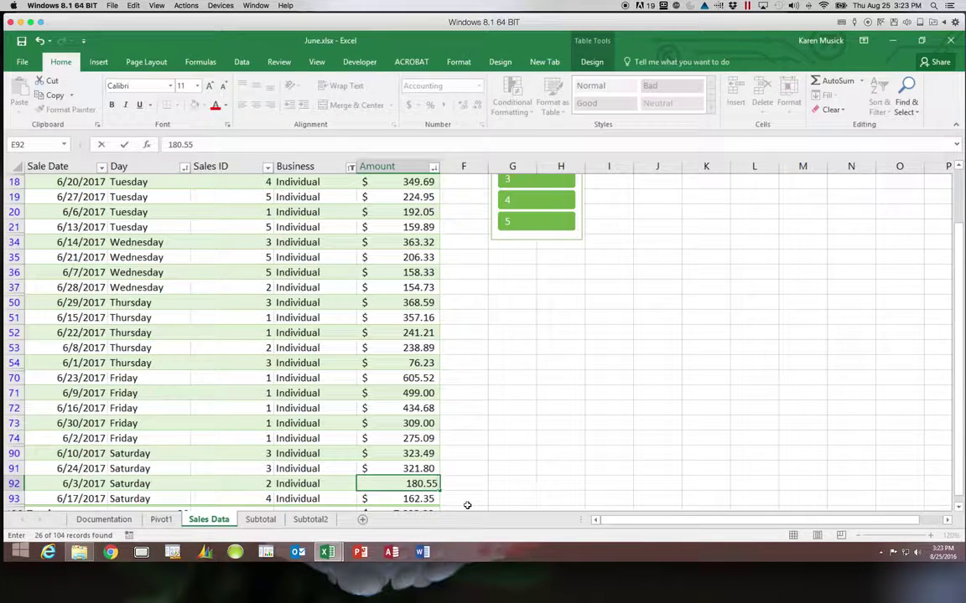
{"action": "key", "text": "Return"}
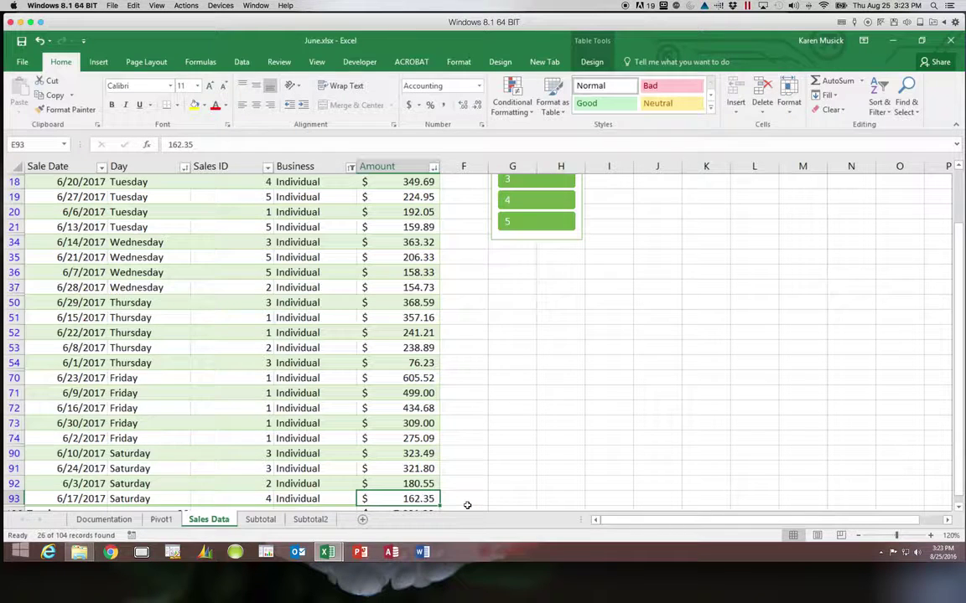
{"action": "left_click", "coordinate": [23, 42]}
Return to Pivot1 and check cell C7, where 6/3/2017 Individual still shows $182.55
{"action": "left_click", "coordinate": [164, 520]}
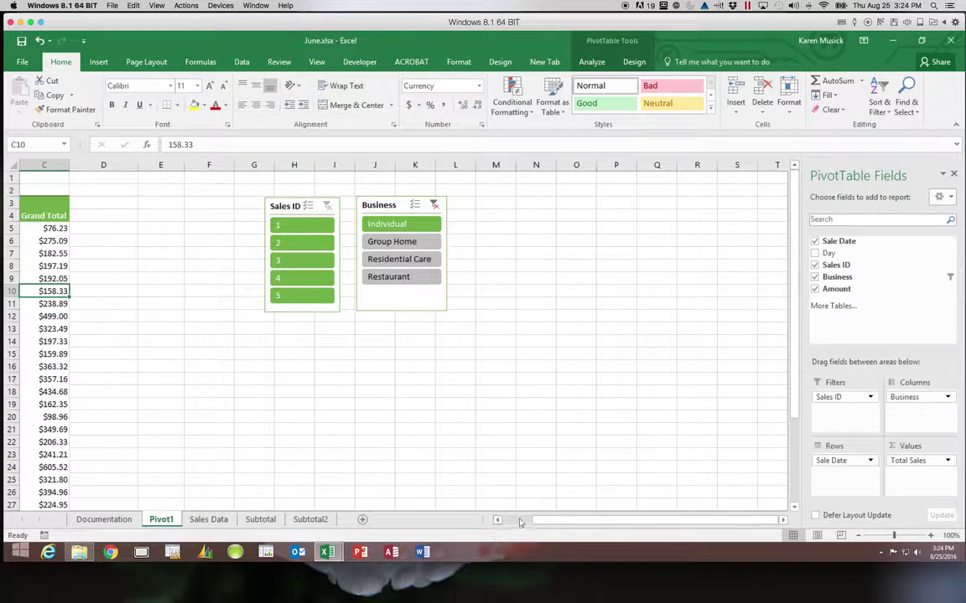
{"action": "left_click_drag", "start_coordinate": [529, 521], "coordinate": [497, 522]}
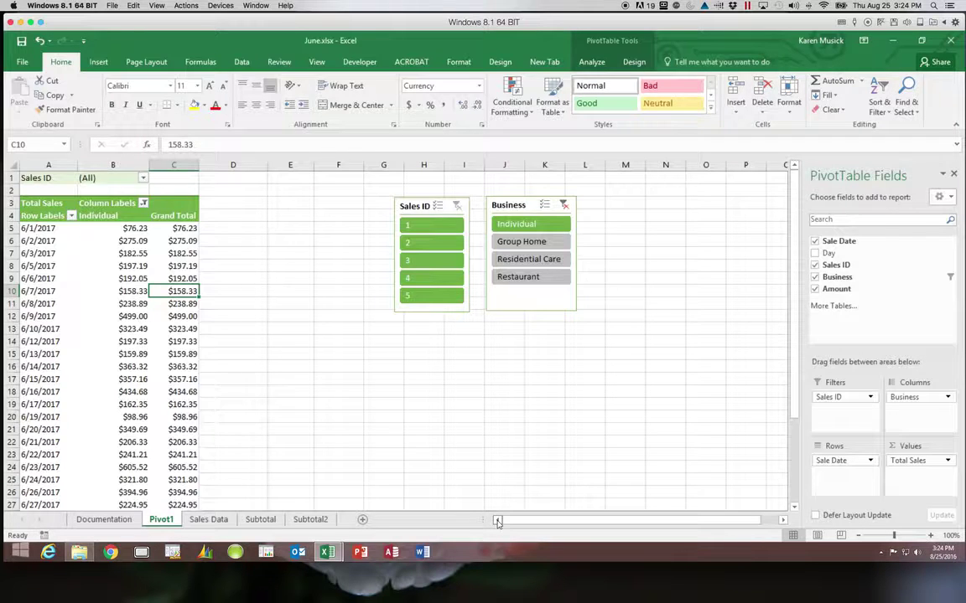
{"action": "left_click", "coordinate": [192, 255]}
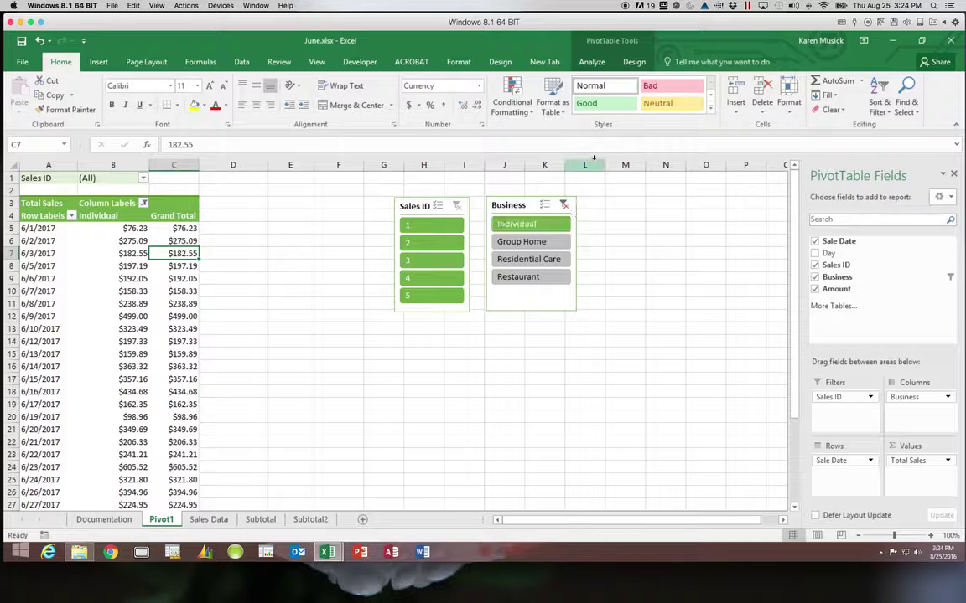
Refresh the PivotTable so the 6/3/2017 Individual total updates to $180.55
{"action": "left_click", "coordinate": [603, 64]}
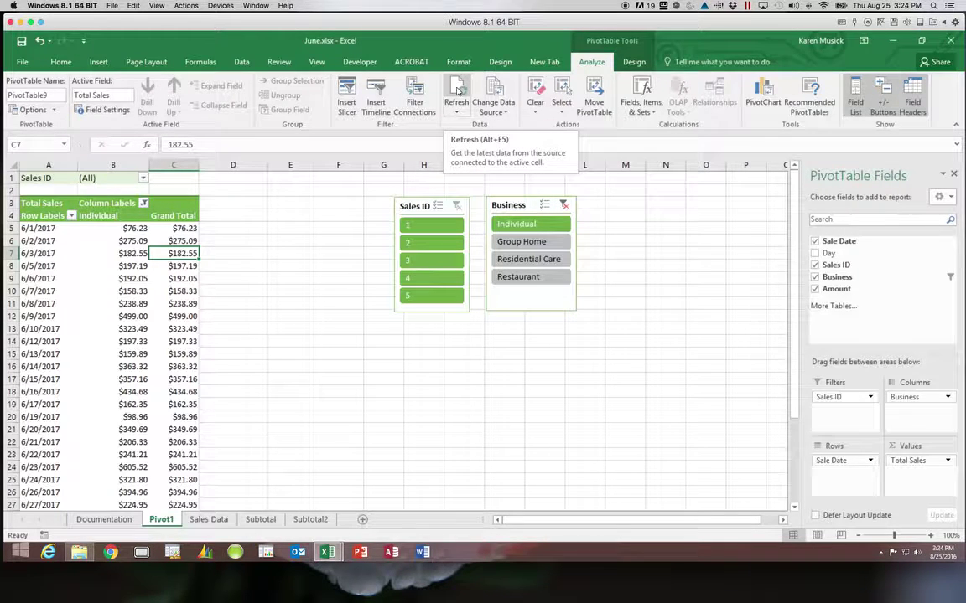
{"action": "left_click", "coordinate": [457, 90]}
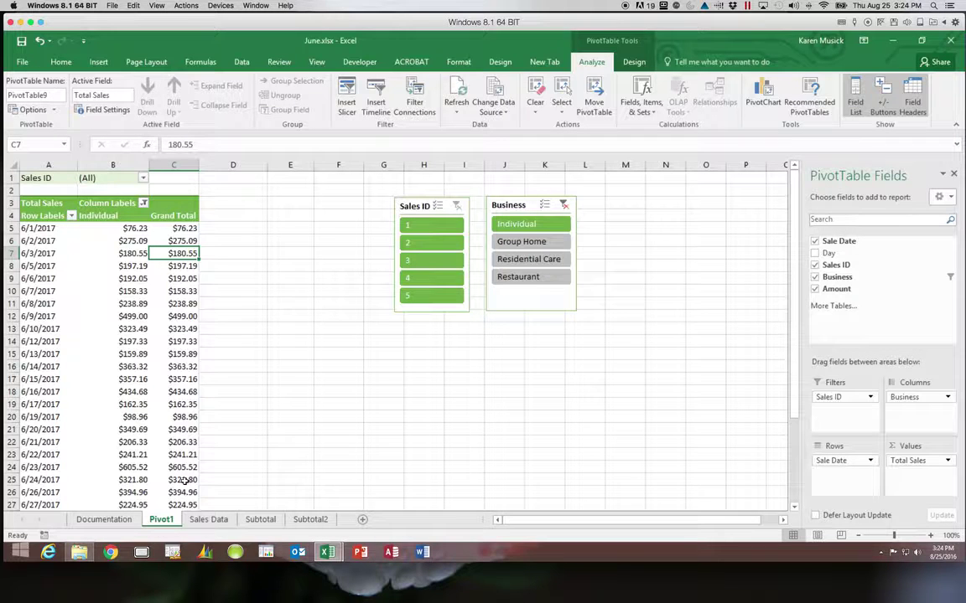
{"action": "mouse_move", "coordinate": [192, 445]}
{"action": "scroll", "coordinate": [155, 478], "scroll_direction": "right", "scroll_amount": 5}
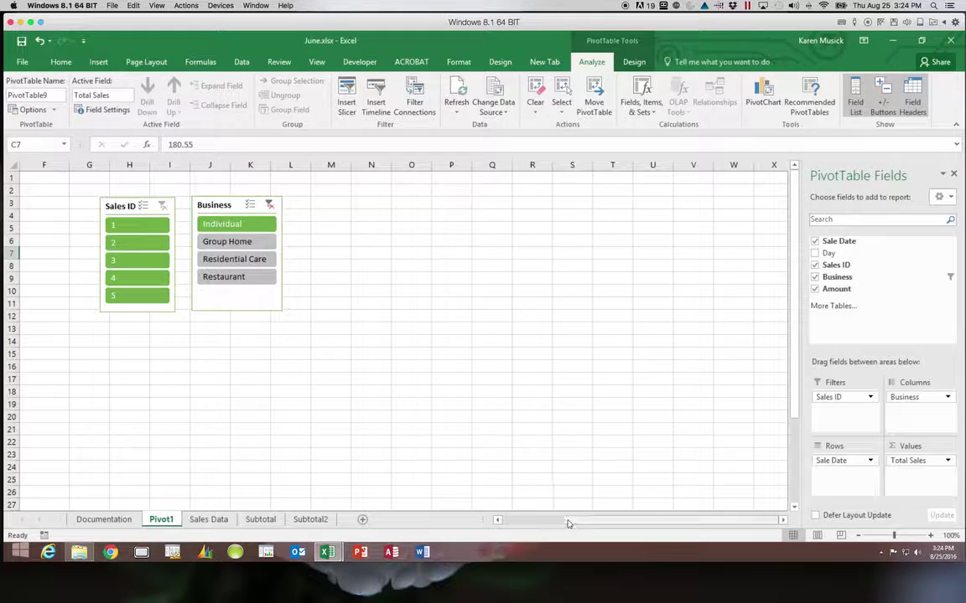
{"action": "left_click_drag", "start_coordinate": [519, 520], "coordinate": [501, 519]}
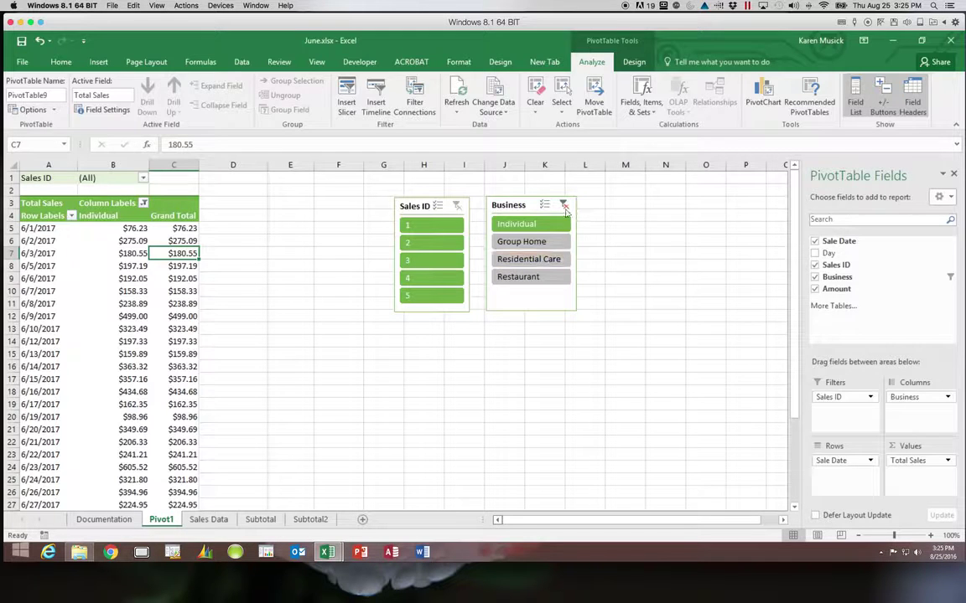
Clear the Business slicer so all four business columns return, 6/3/2017 totaling $1,060.15
{"action": "left_click", "coordinate": [565, 206]}
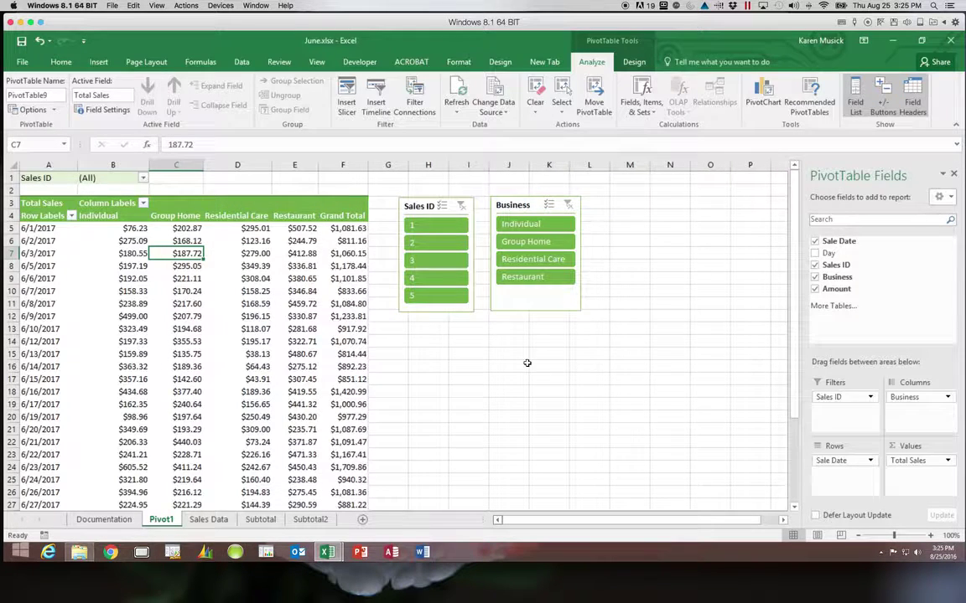